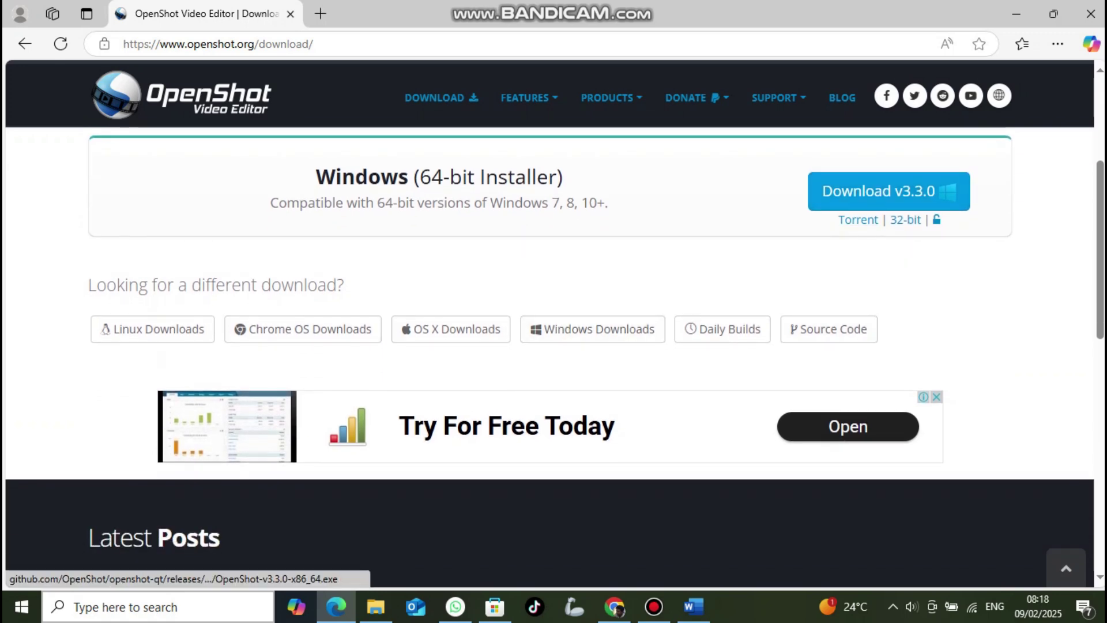
- Download the OpenShot v3.3.0 64-bit Windows installer and install it in English with the license agreement accepted and the default tasks
{"action": "left_click", "coordinate": [888, 191]}
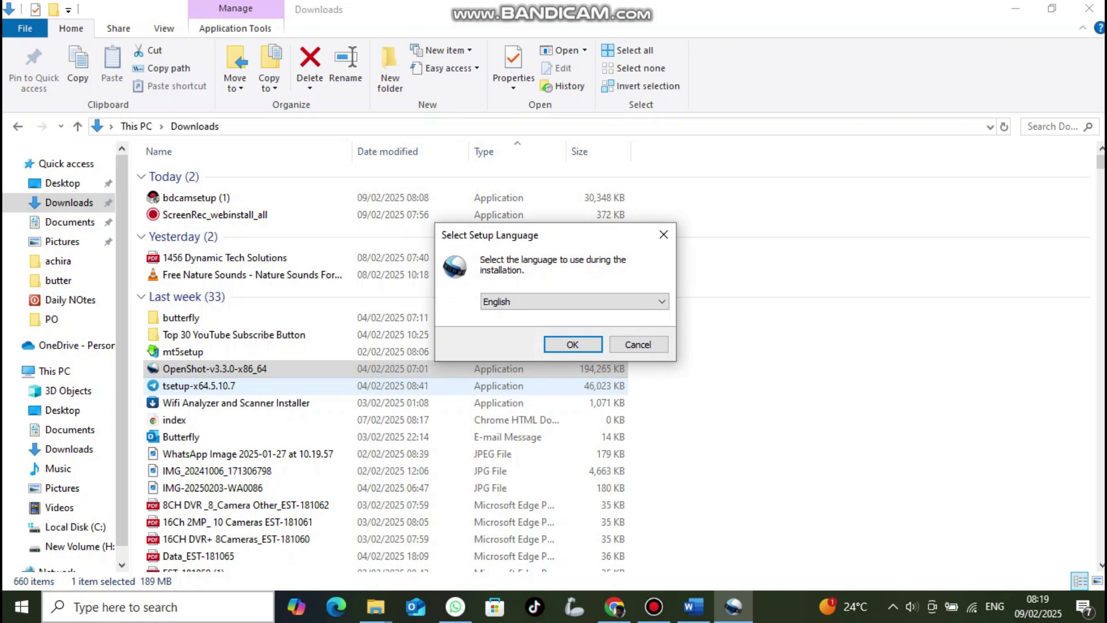
{"action": "key", "text": "Return"}
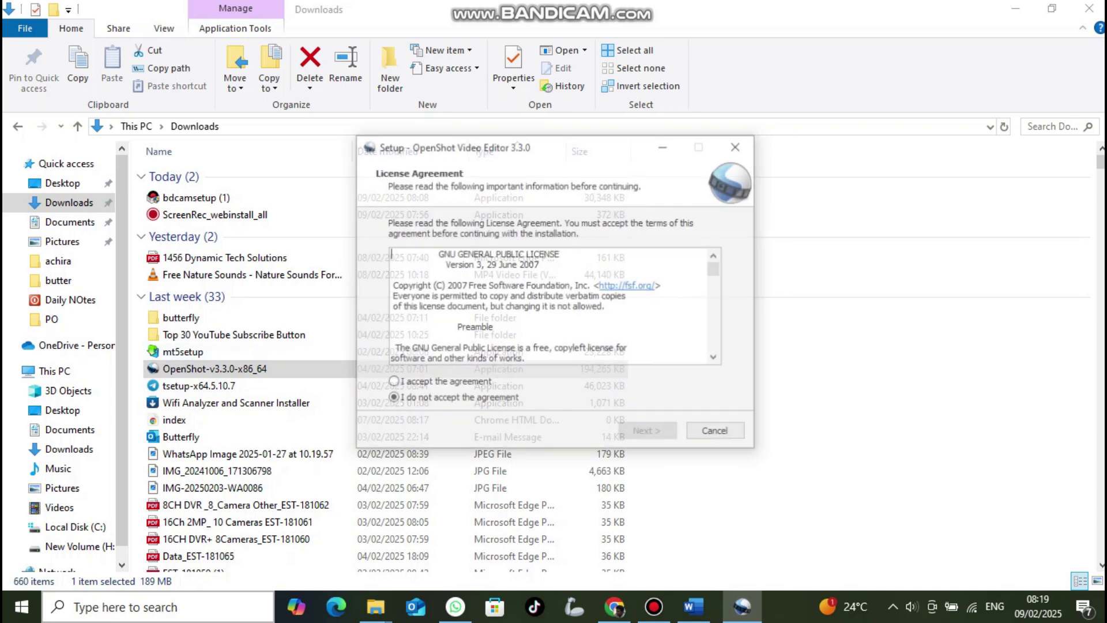
{"action": "left_click", "coordinate": [392, 383]}
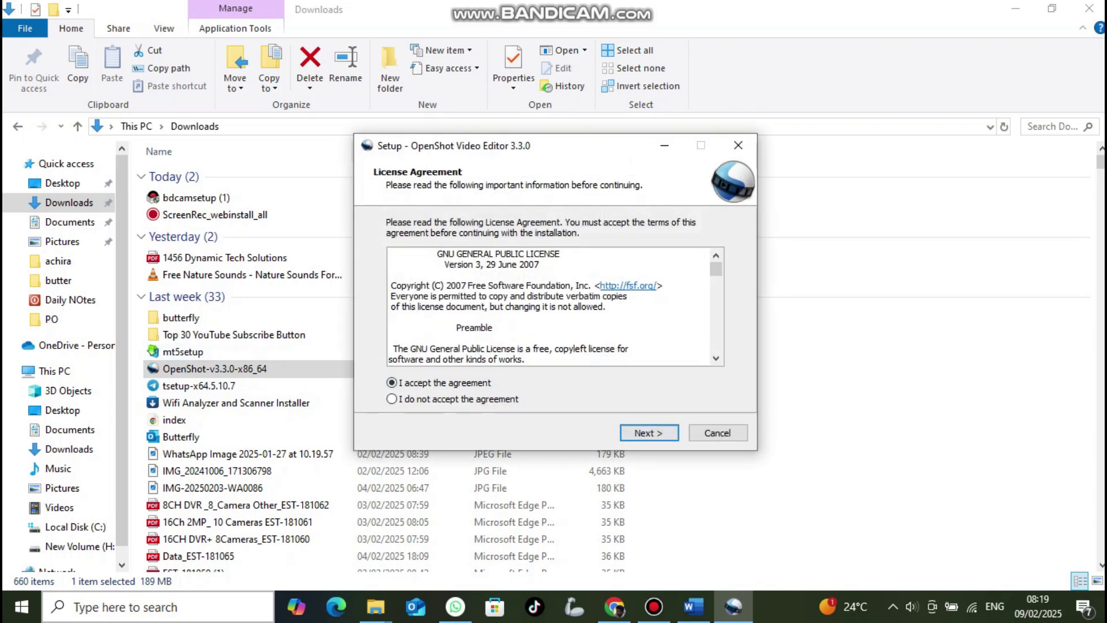
{"action": "left_click", "coordinate": [649, 433]}
{"action": "key", "text": "Return"}
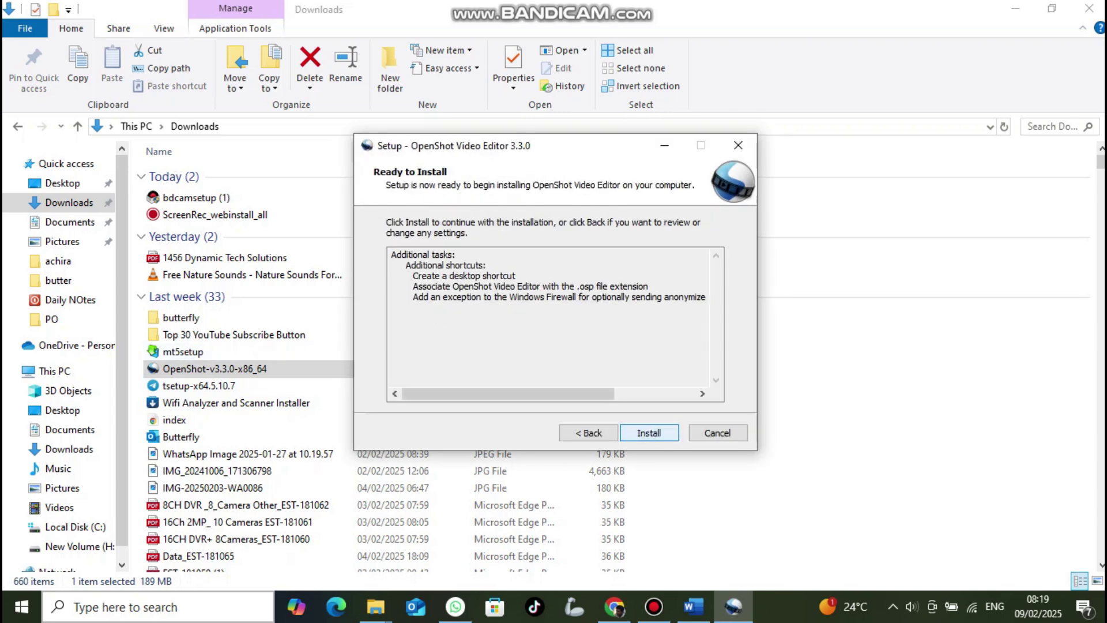
{"action": "key", "text": "Return"}
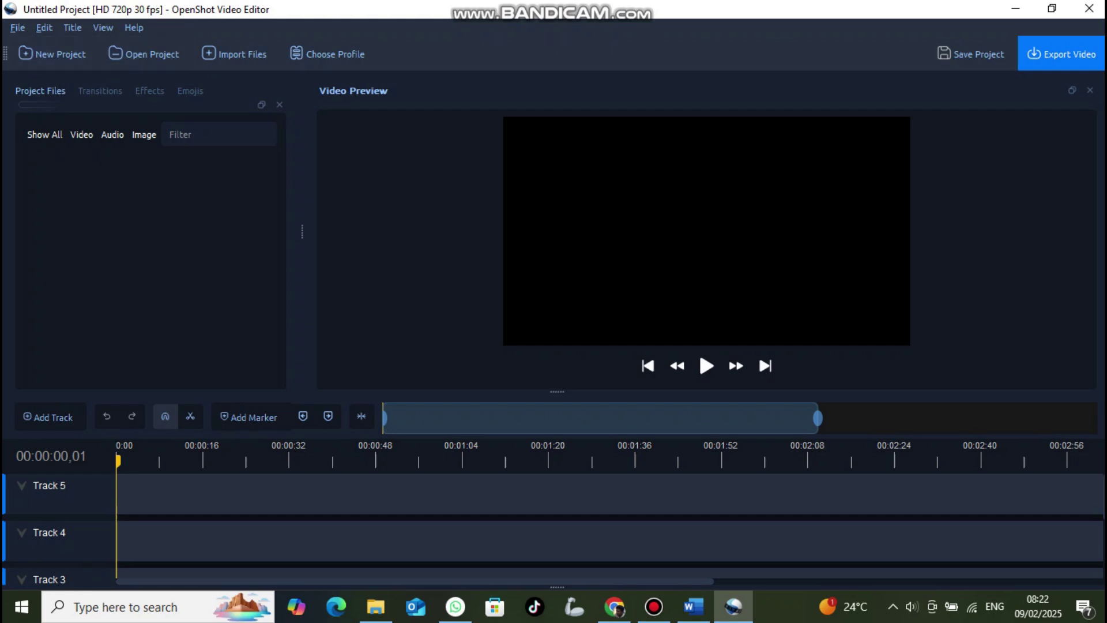
- Import the video VID-20250206-WA0032 from the achira folder into the project and place it at the start of Track 5
{"action": "right_click", "coordinate": [144, 193]}
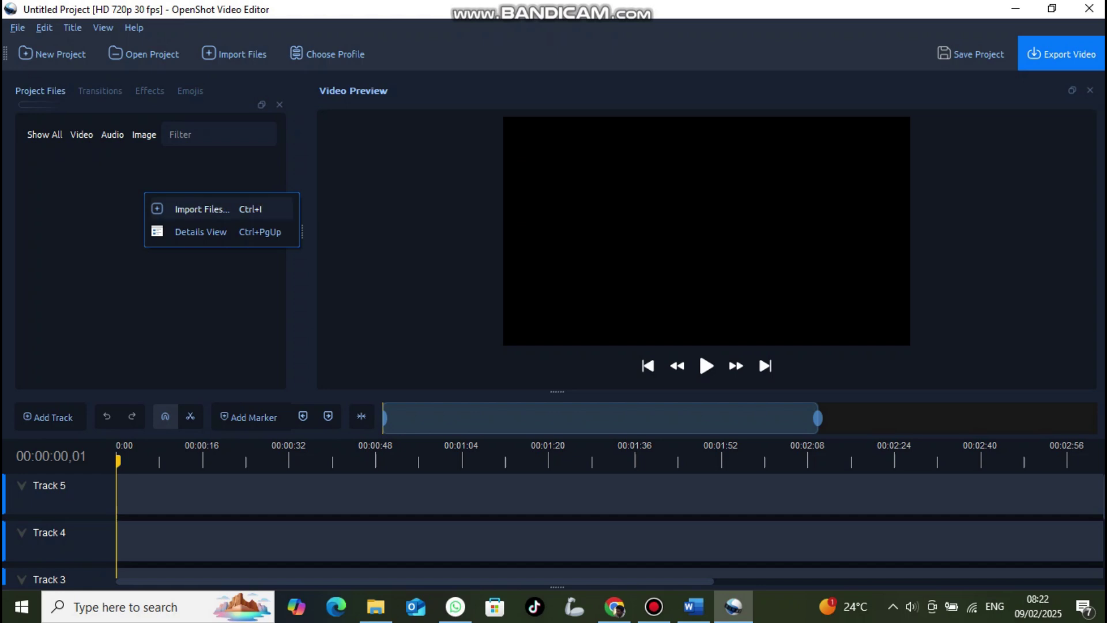
{"action": "left_click", "coordinate": [196, 209]}
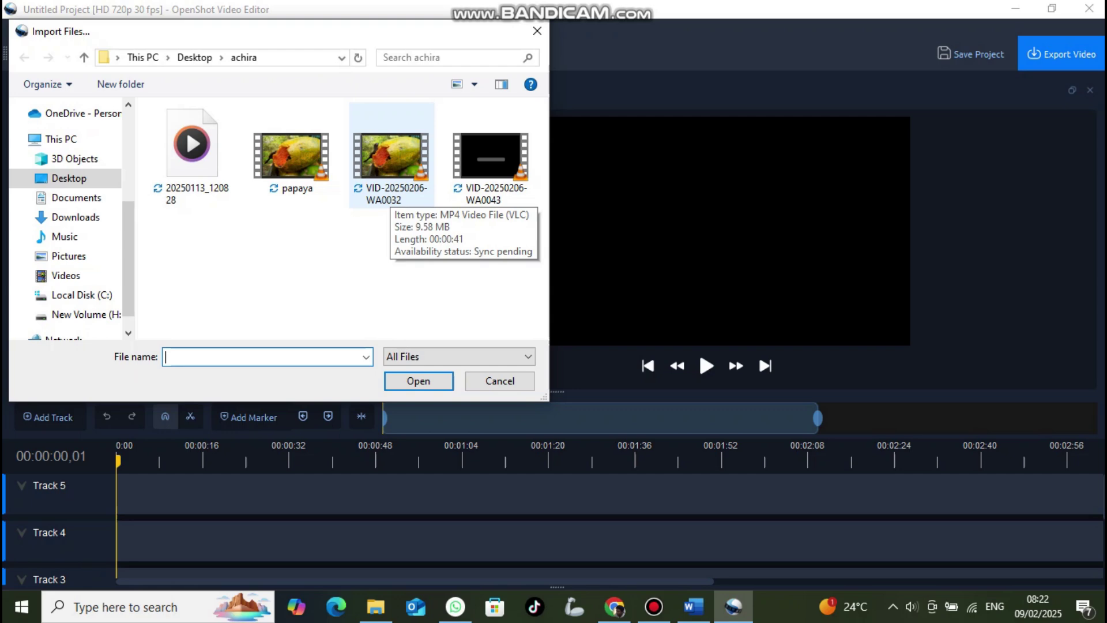
{"action": "double_click", "coordinate": [391, 167]}
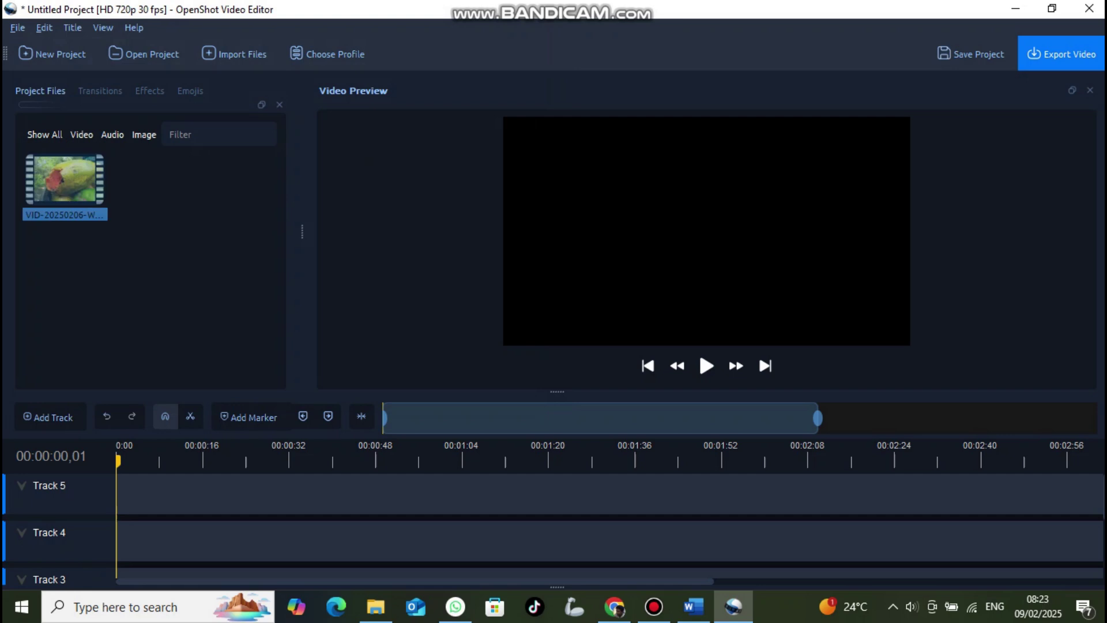
{"action": "left_click_drag", "start_coordinate": [65, 180], "coordinate": [118, 493]}
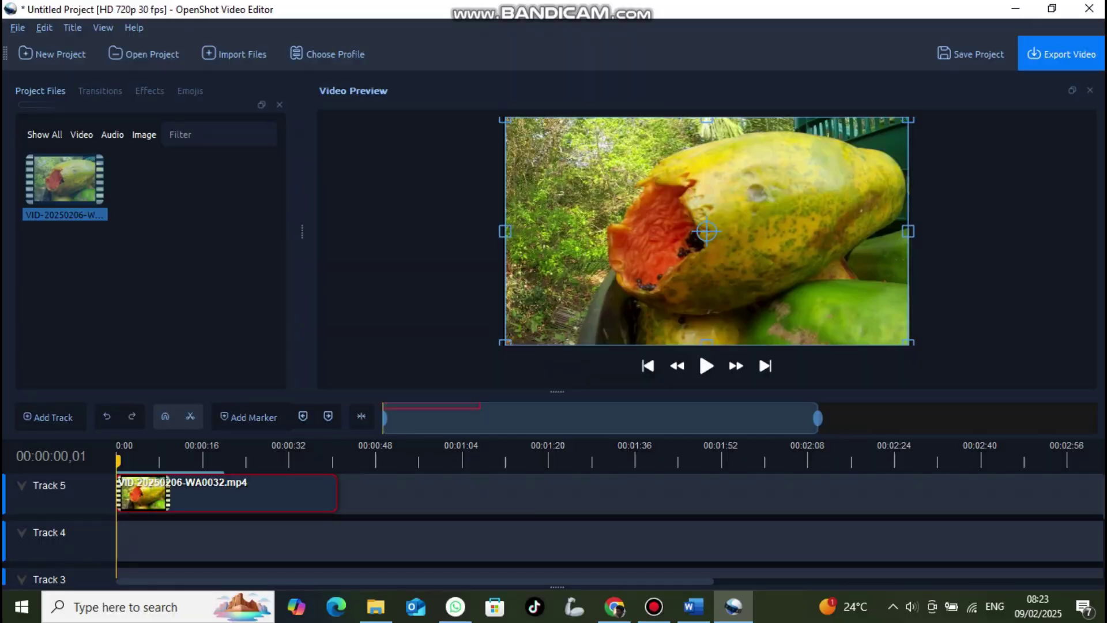
- Cut the Track 5 clip at about 35 s and 26 s, and remove the middle piece
{"action": "left_click", "coordinate": [306, 494]}
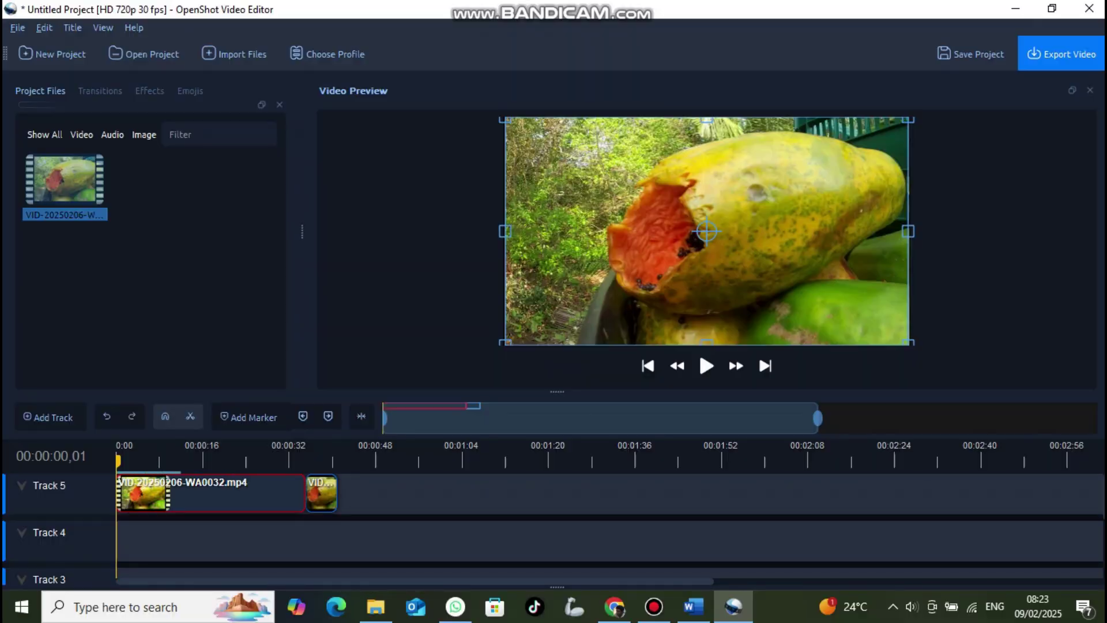
{"action": "left_click", "coordinate": [256, 494]}
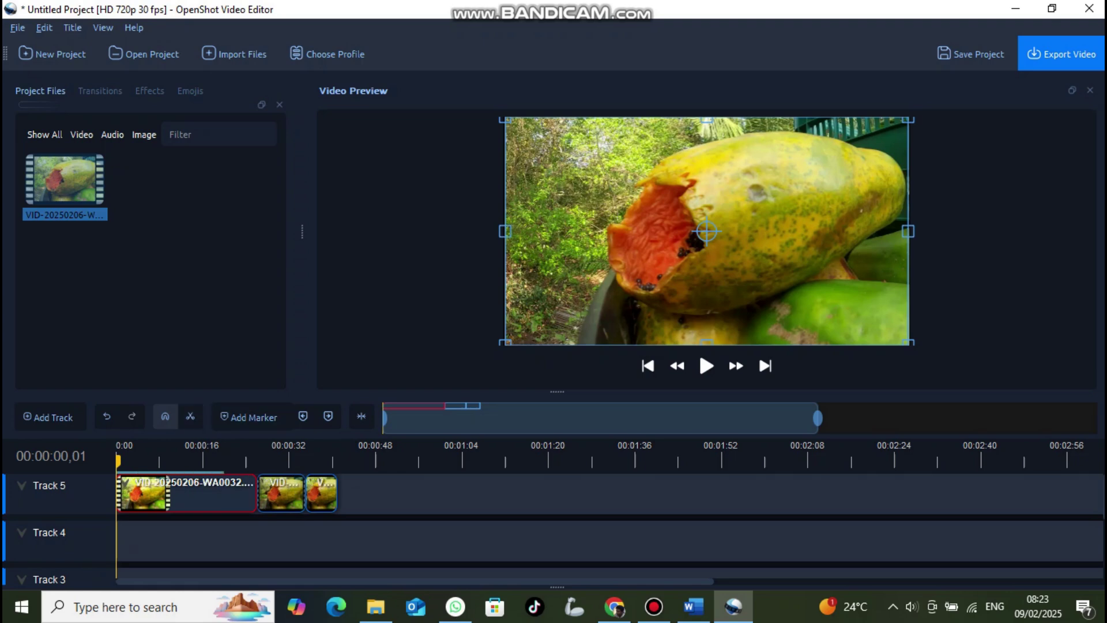
{"action": "right_click", "coordinate": [287, 495]}
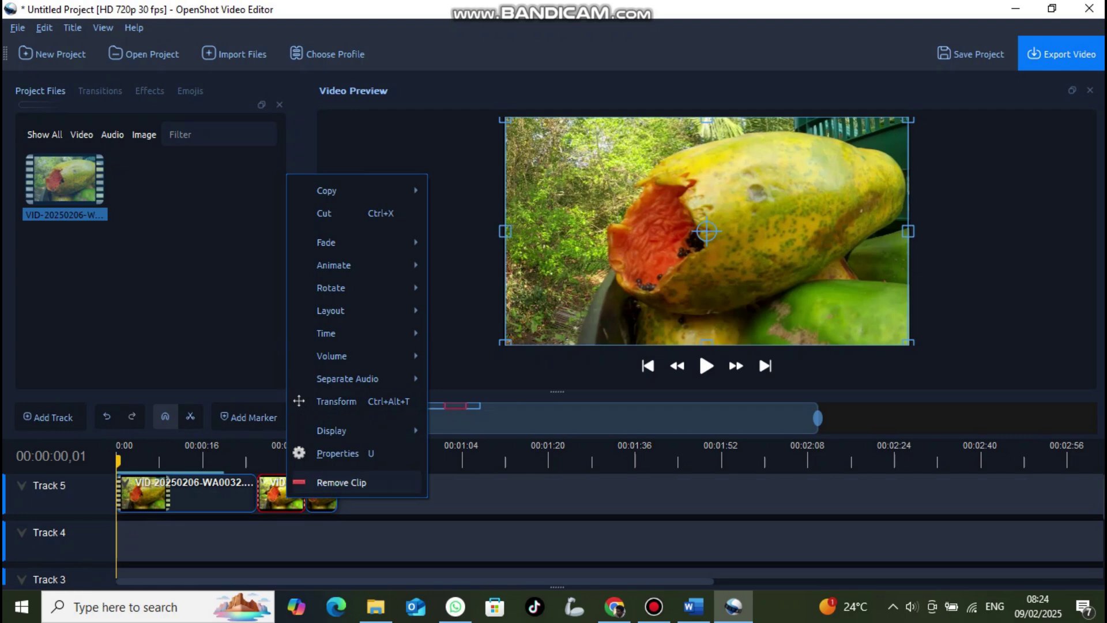
{"action": "left_click", "coordinate": [341, 482]}
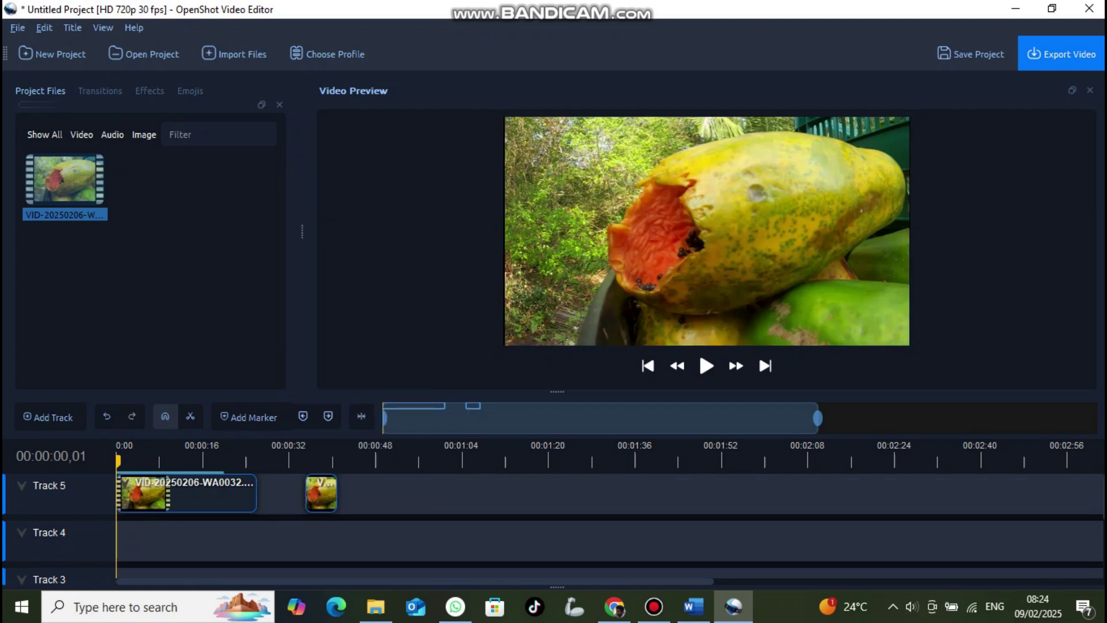
- Move the short last piece to start at about 30 s and shift the first piece to start at about 2 s
{"action": "left_click_drag", "start_coordinate": [322, 494], "coordinate": [295, 494]}
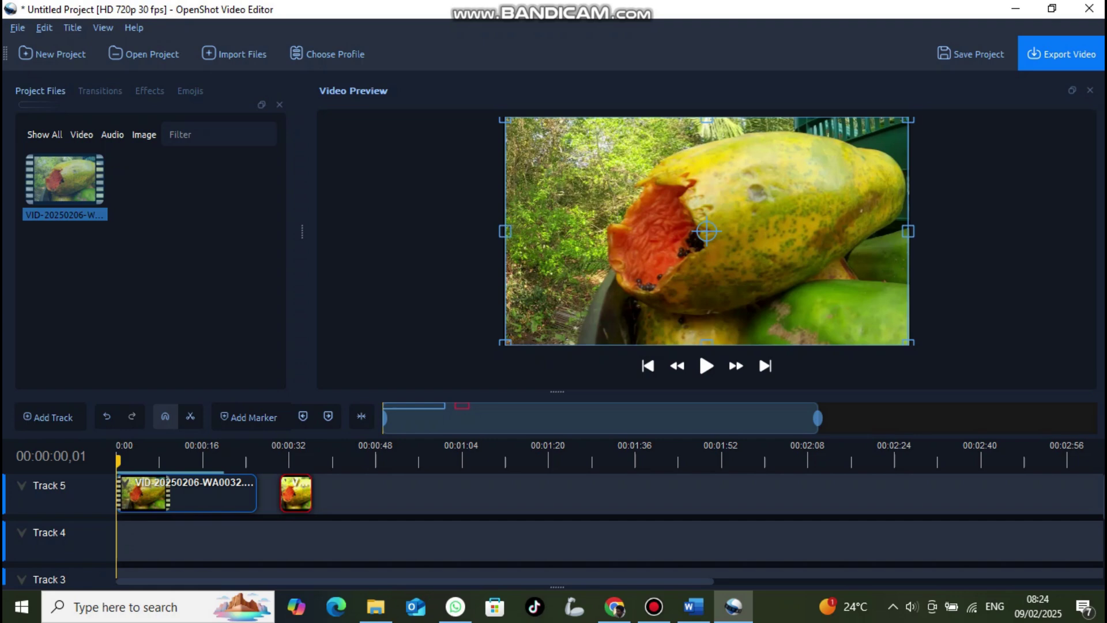
{"action": "left_click_drag", "start_coordinate": [187, 494], "coordinate": [199, 494]}
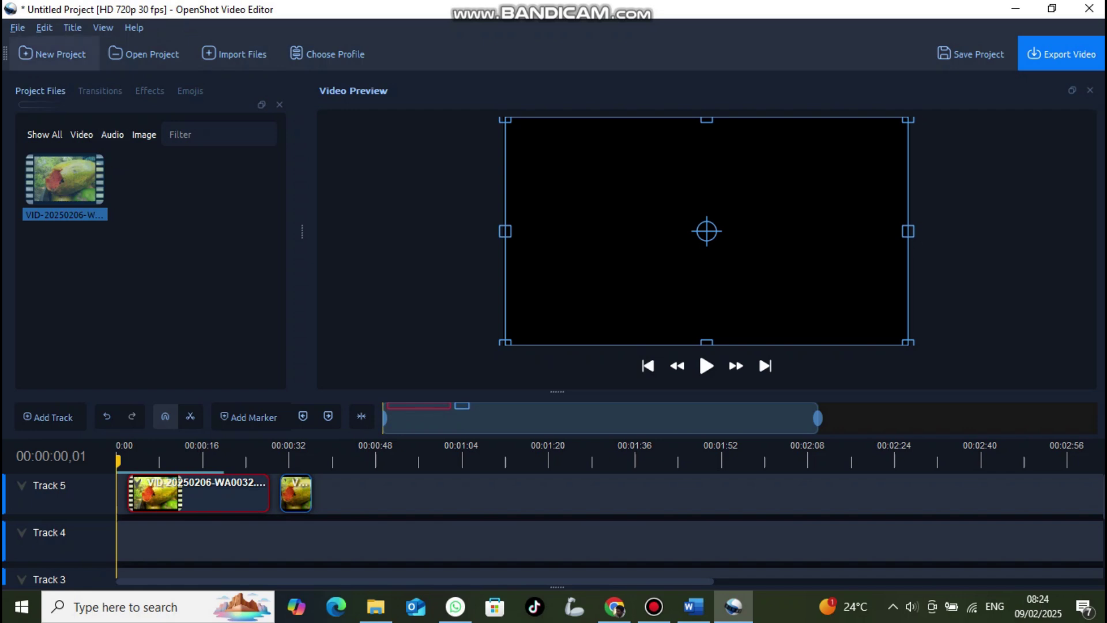
- Start a new title from the Flames template and set its file name to "OepnShot"
{"action": "left_click", "coordinate": [73, 28]}
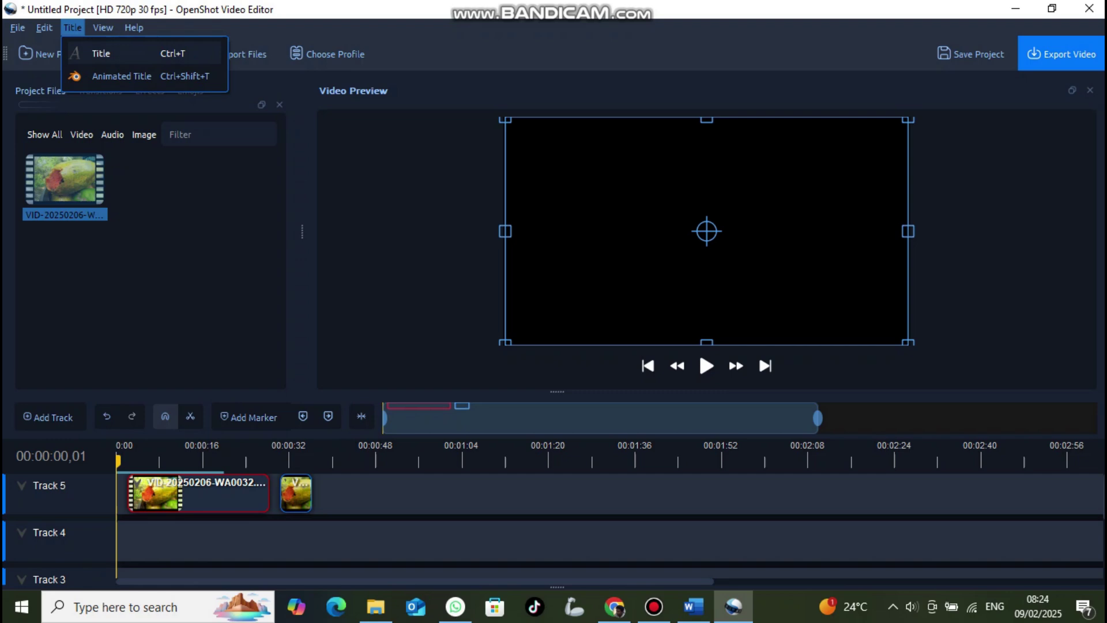
{"action": "left_click", "coordinate": [101, 53]}
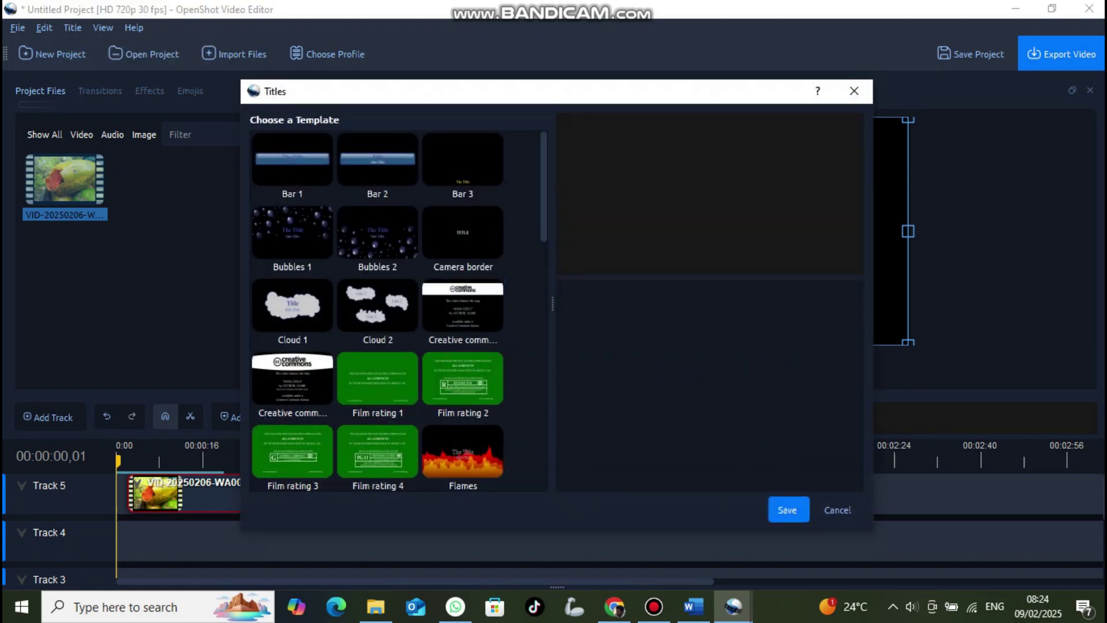
{"action": "left_click", "coordinate": [462, 456]}
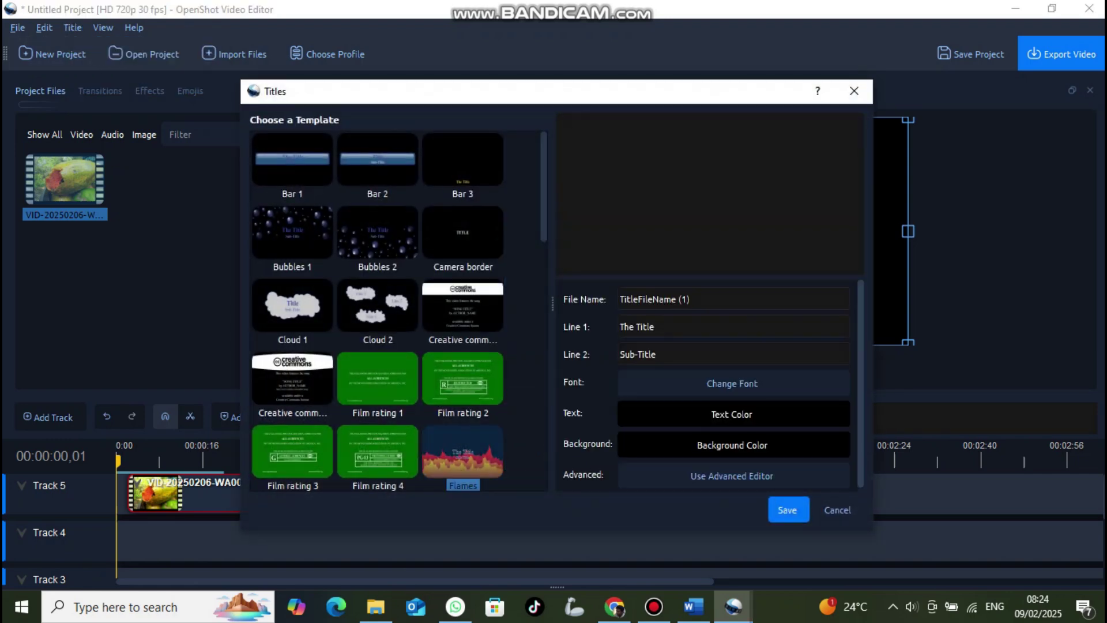
{"action": "key", "text": "Tab"}
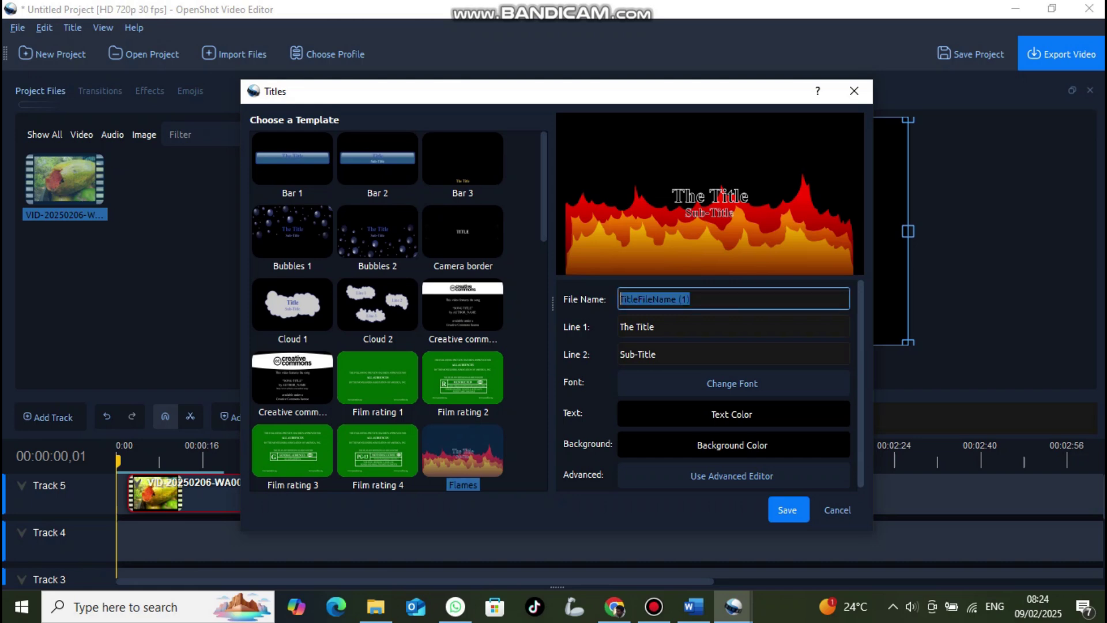
{"action": "type", "text": "OepnShot"}
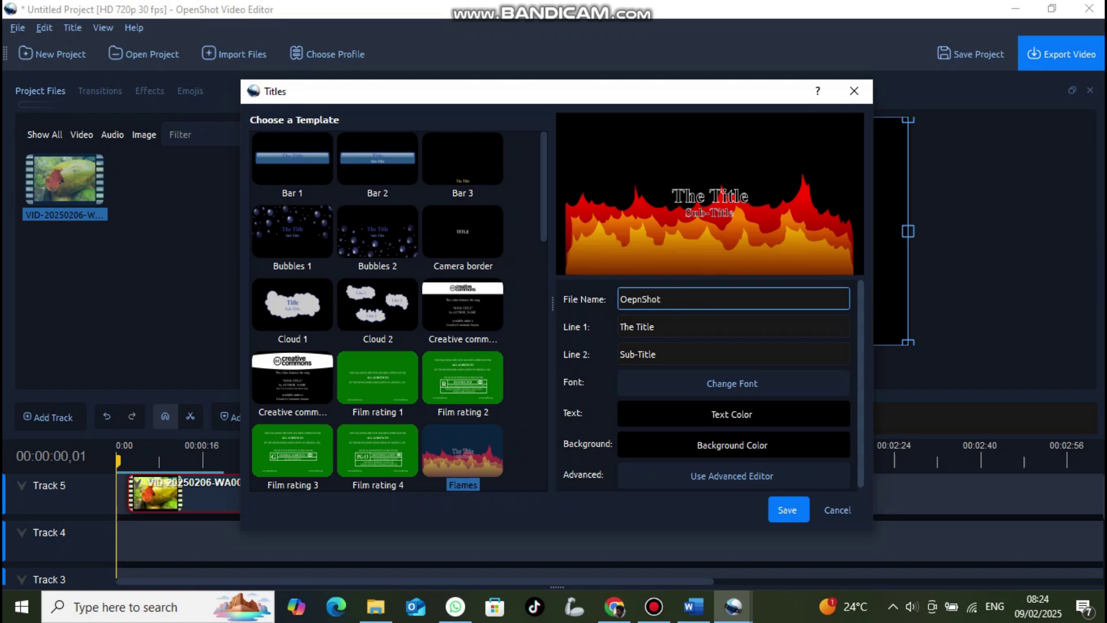
{"action": "key", "text": "Tab"}
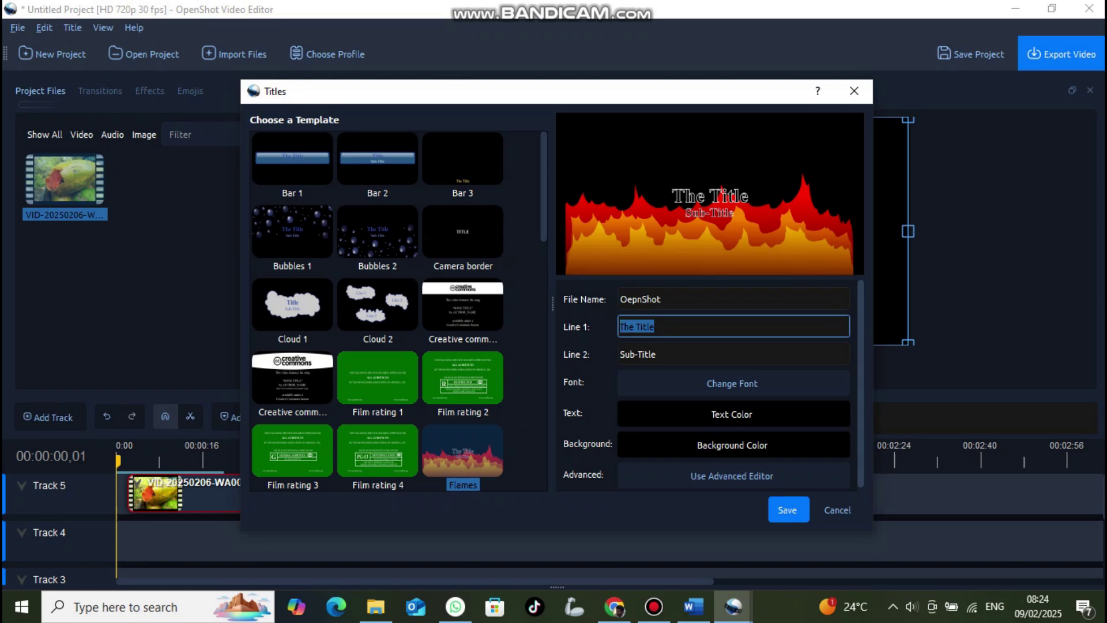
{"action": "type", "text": "Begin"}
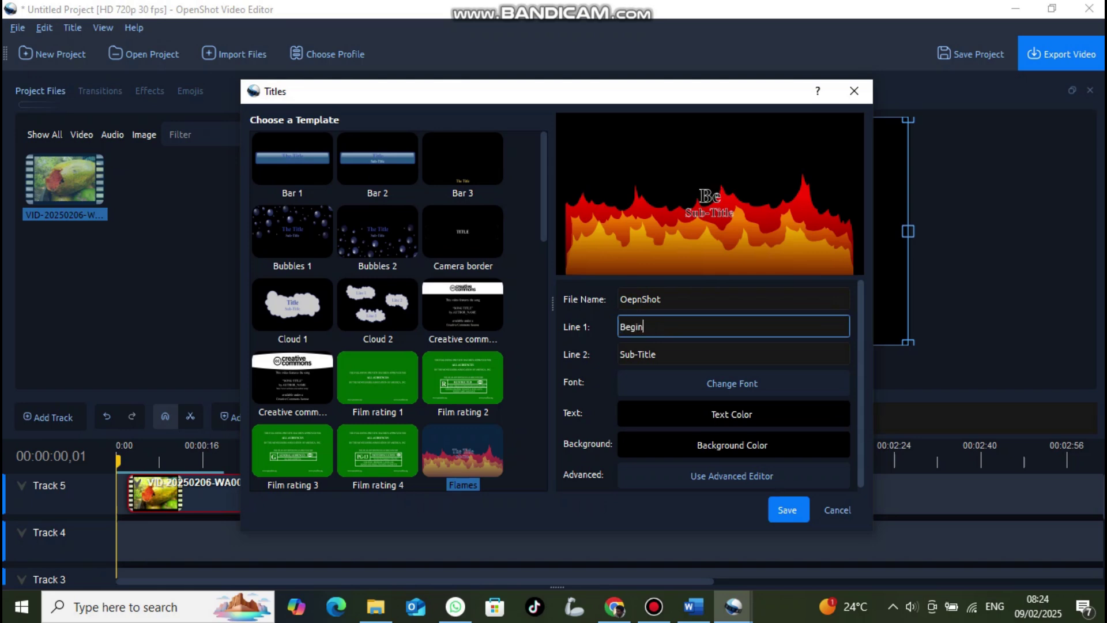
{"action": "type", "text": "er"}
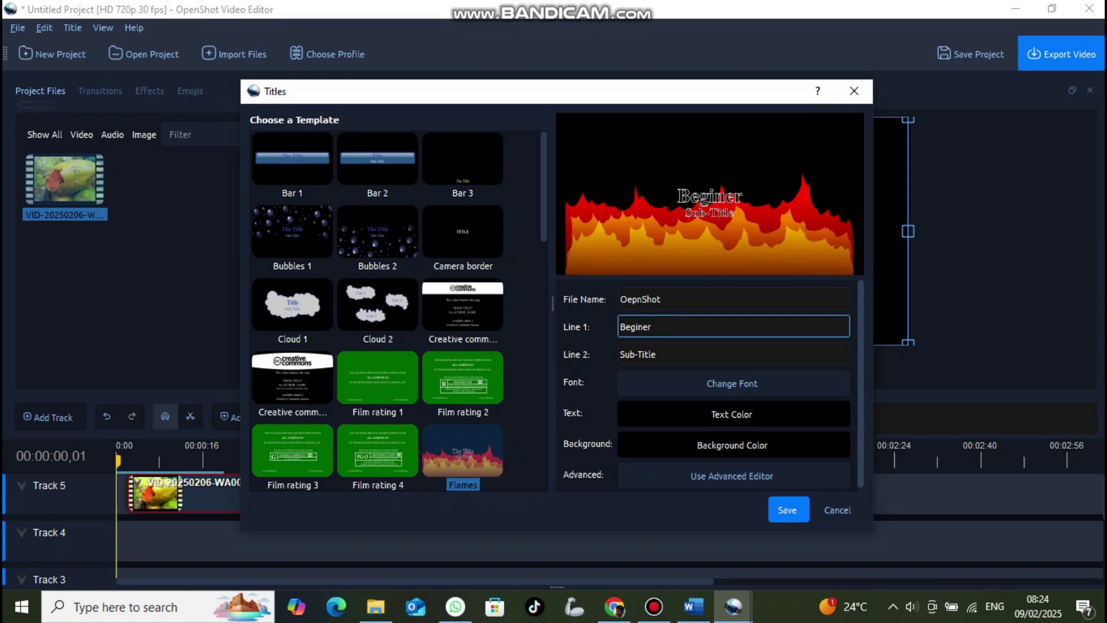
{"action": "key", "text": "BackSpace"}
{"action": "key", "text": "BackSpace"}
{"action": "key", "text": "BackSpace"}
{"action": "key", "text": "BackSpace"}
{"action": "key", "text": "BackSpace"}
{"action": "key", "text": "BackSpace"}
{"action": "key", "text": "BackSpace"}
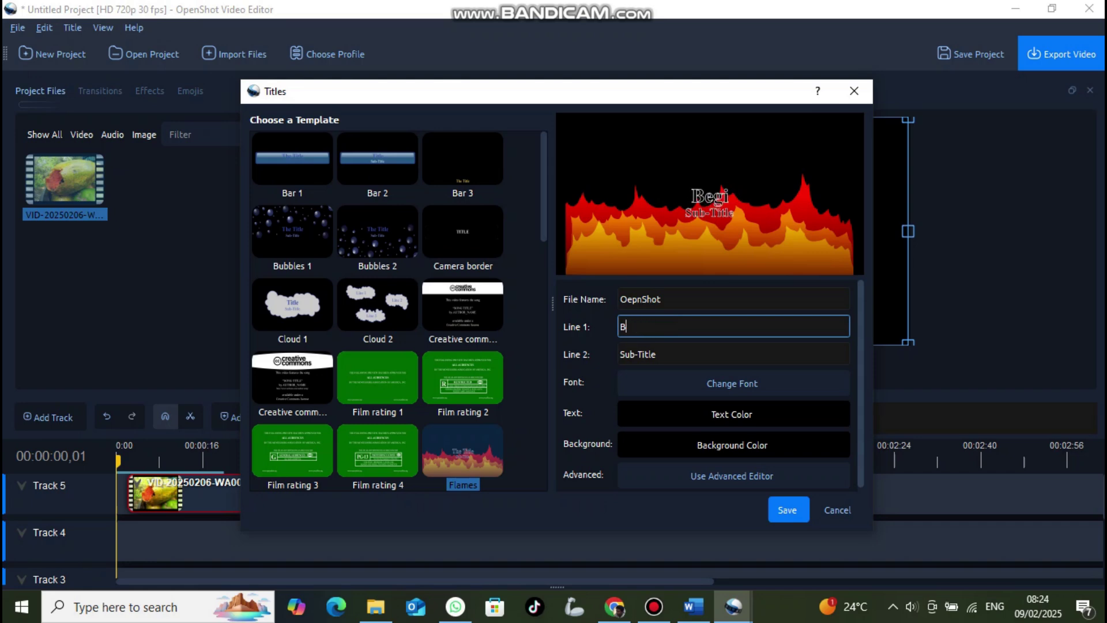
- Set the title's first line to "OpenShop" and its second line to "Guide"
{"action": "type", "text": "Open"}
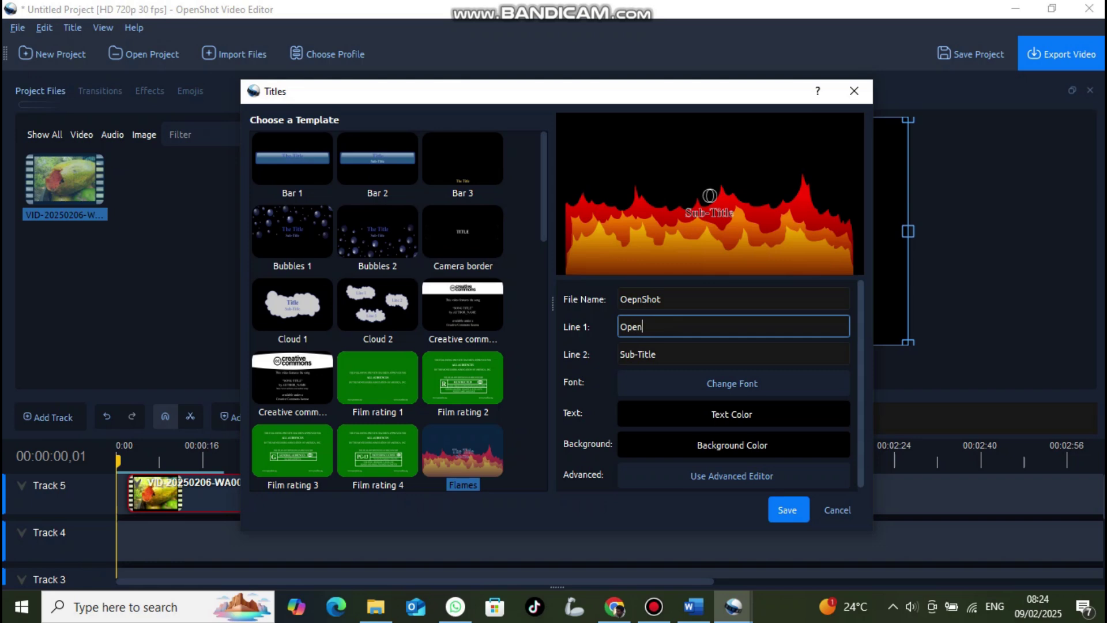
{"action": "type", "text": "Shop"}
{"action": "key", "text": "Tab"}
{"action": "type", "text": "Guide"}
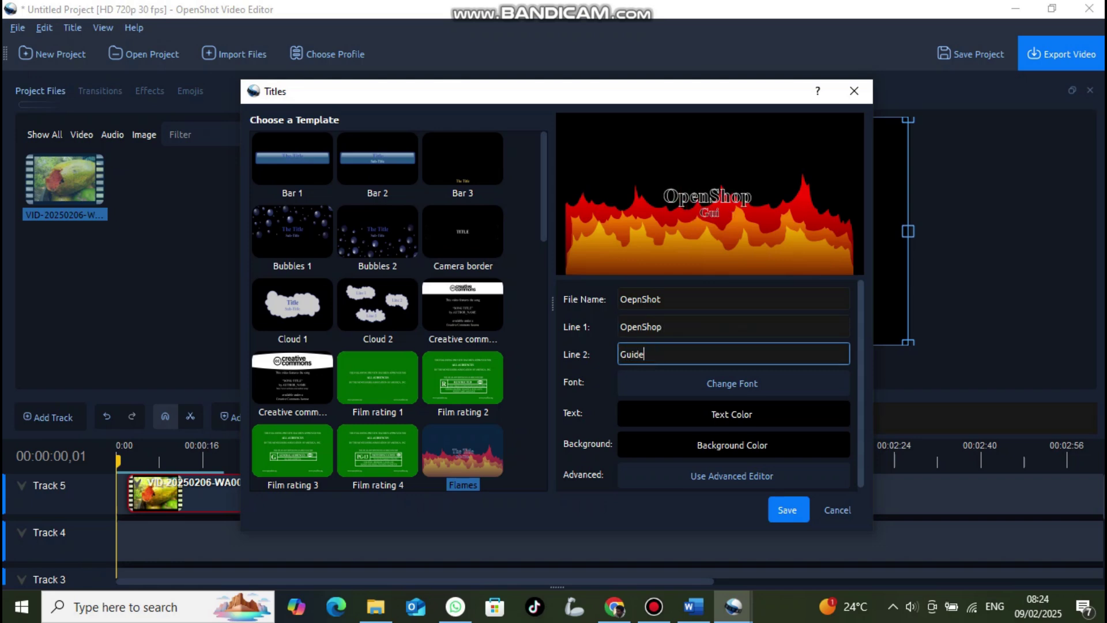
- Pick a text color and a background color for the title, giving the background hue 163 and saturation 47
{"action": "left_click", "coordinate": [732, 414]}
{"action": "left_click_drag", "start_coordinate": [660, 208], "coordinate": [608, 180]}
{"action": "left_click", "coordinate": [686, 467]}
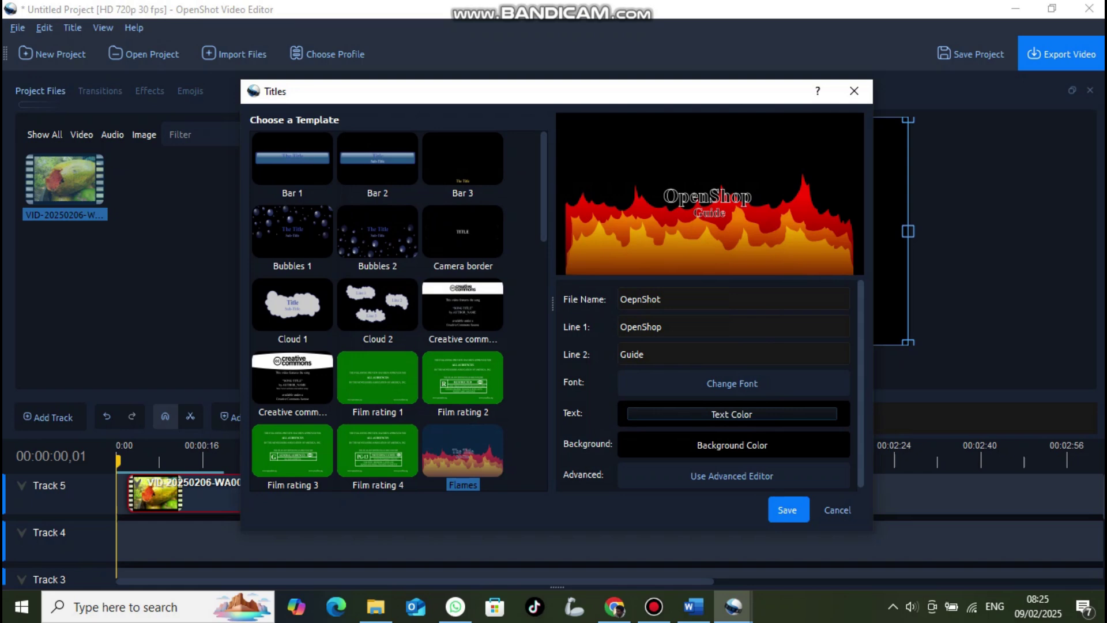
{"action": "left_click", "coordinate": [732, 445]}
{"action": "left_click", "coordinate": [644, 295]}
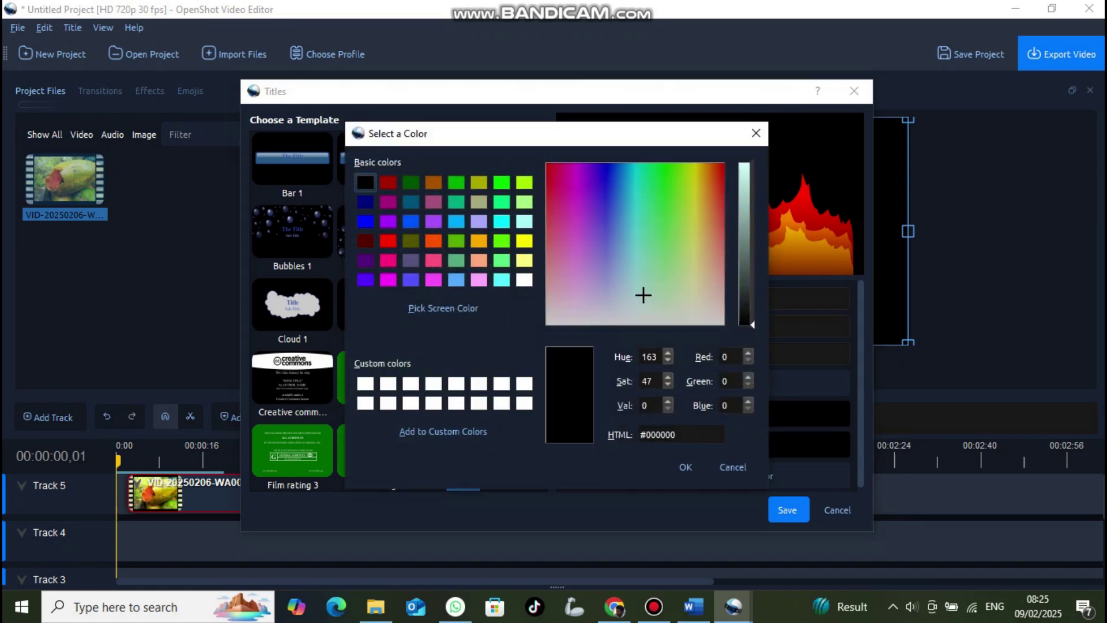
{"action": "key", "text": "Return"}
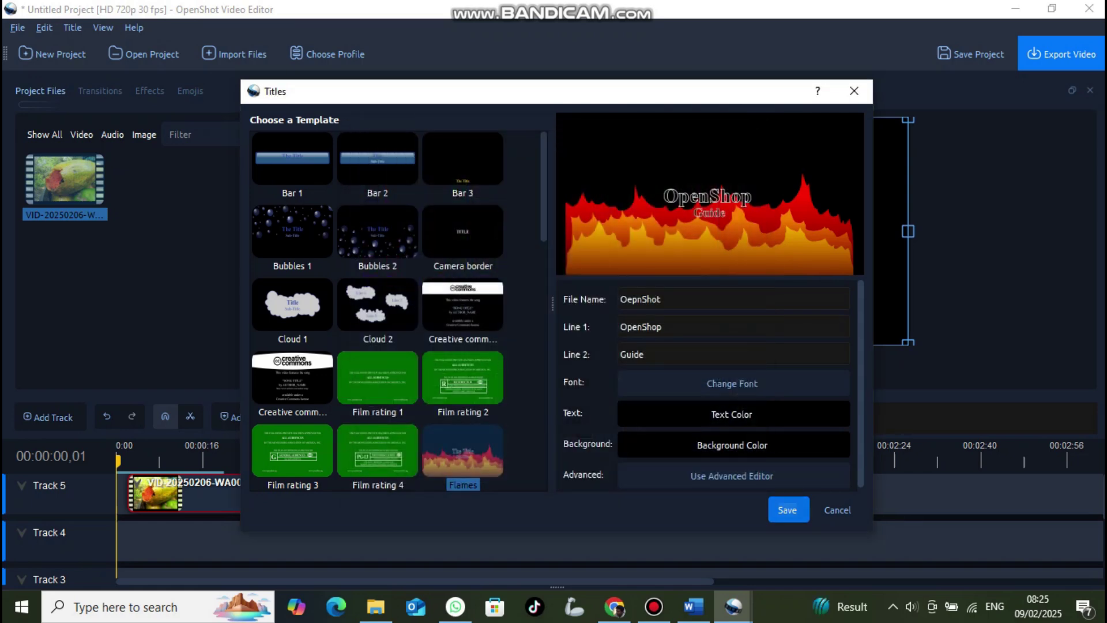
- Change the title's first line to "OpenShopt" and save the title to the project
{"action": "left_click", "coordinate": [663, 326]}
{"action": "type", "text": "t"}
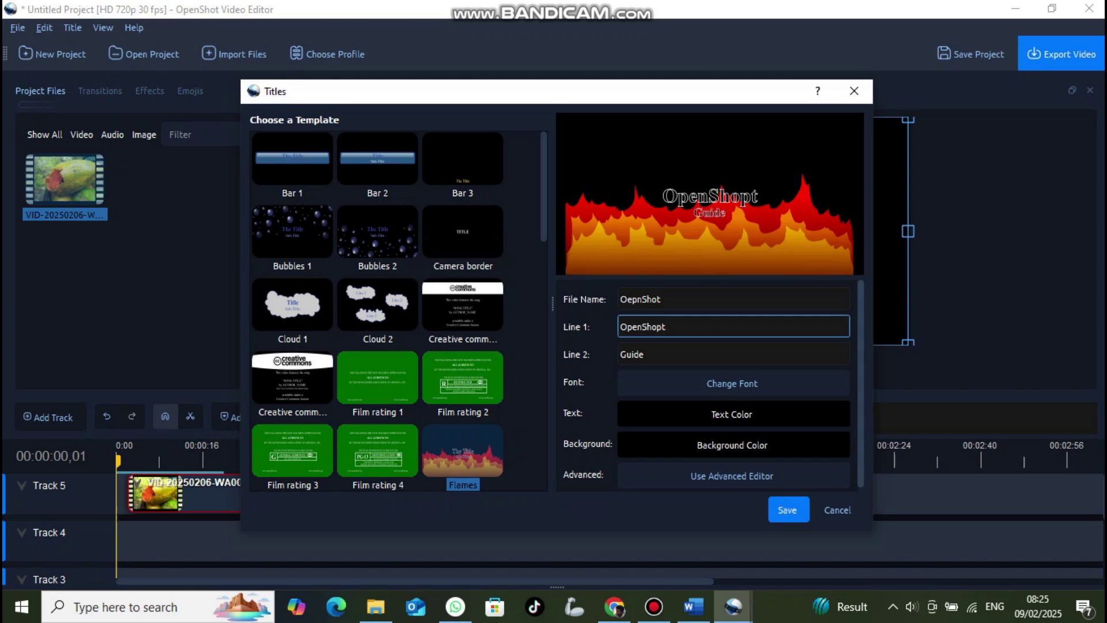
{"action": "left_click", "coordinate": [788, 510]}
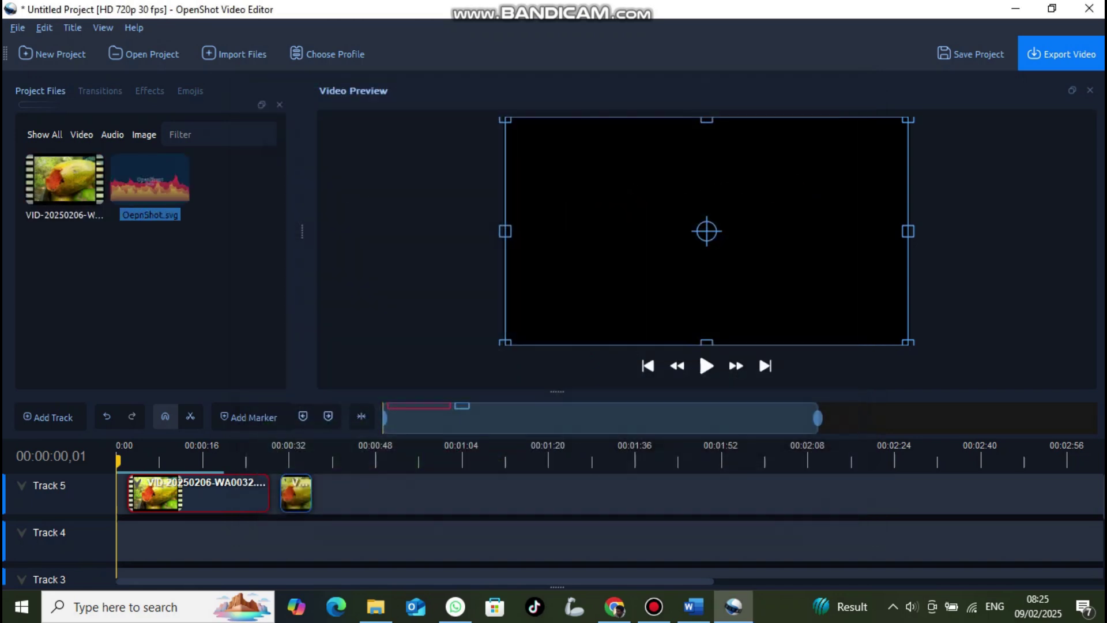
- Place the OepnShot.svg title at the start of Track 5 and line up both video pieces directly behind it
{"action": "left_click_drag", "start_coordinate": [149, 180], "coordinate": [124, 493]}
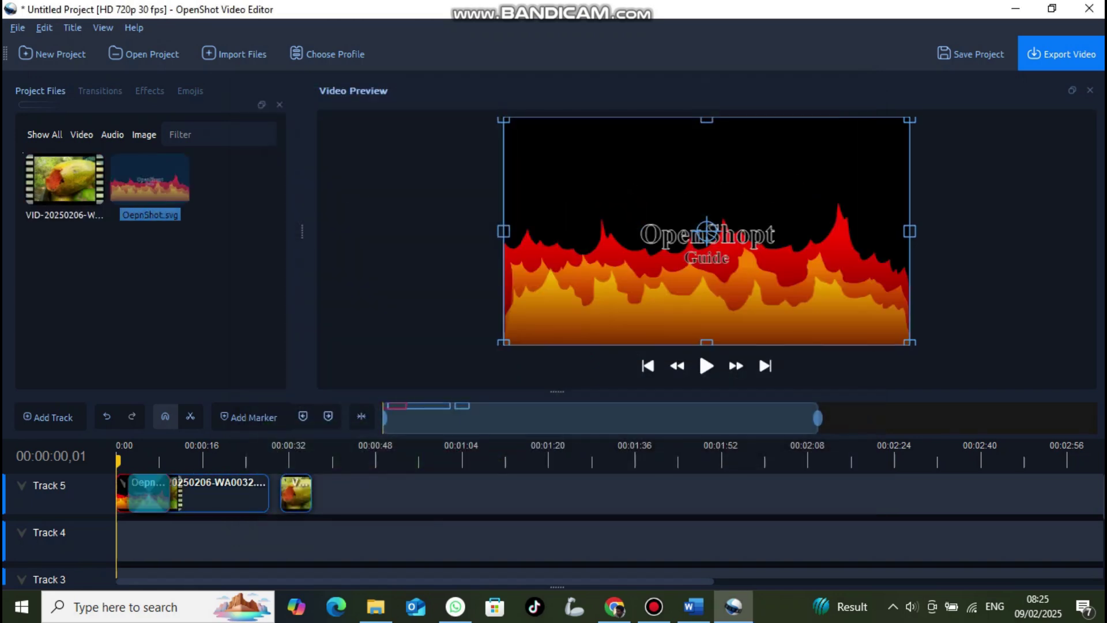
{"action": "left_click_drag", "start_coordinate": [296, 493], "coordinate": [341, 493]}
{"action": "left_click_drag", "start_coordinate": [219, 493], "coordinate": [262, 493]}
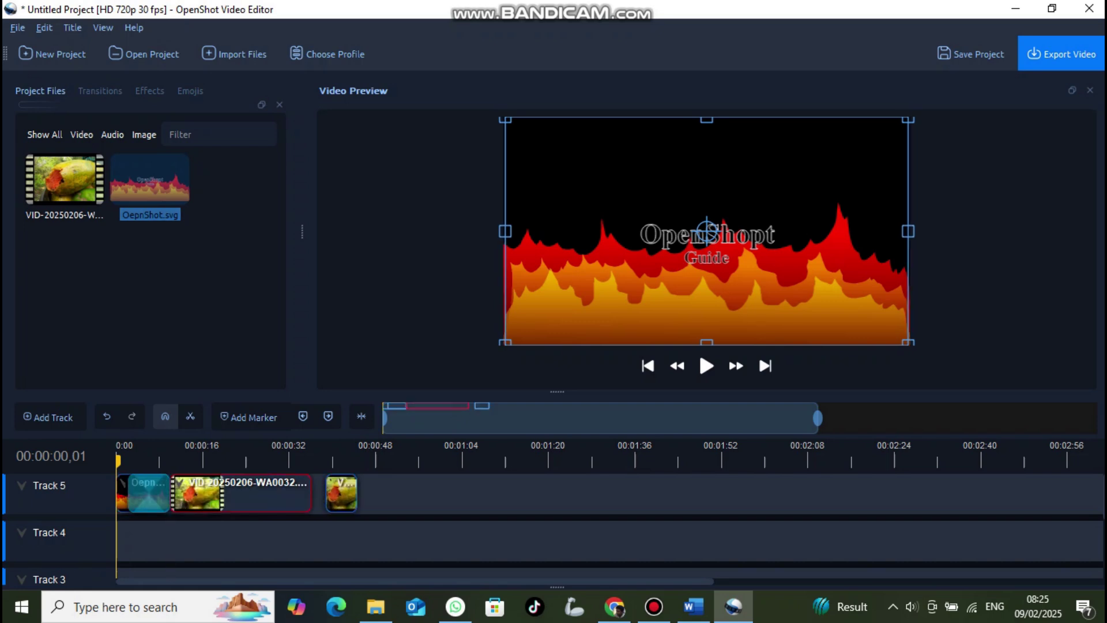
{"action": "left_click_drag", "start_coordinate": [342, 493], "coordinate": [327, 493]}
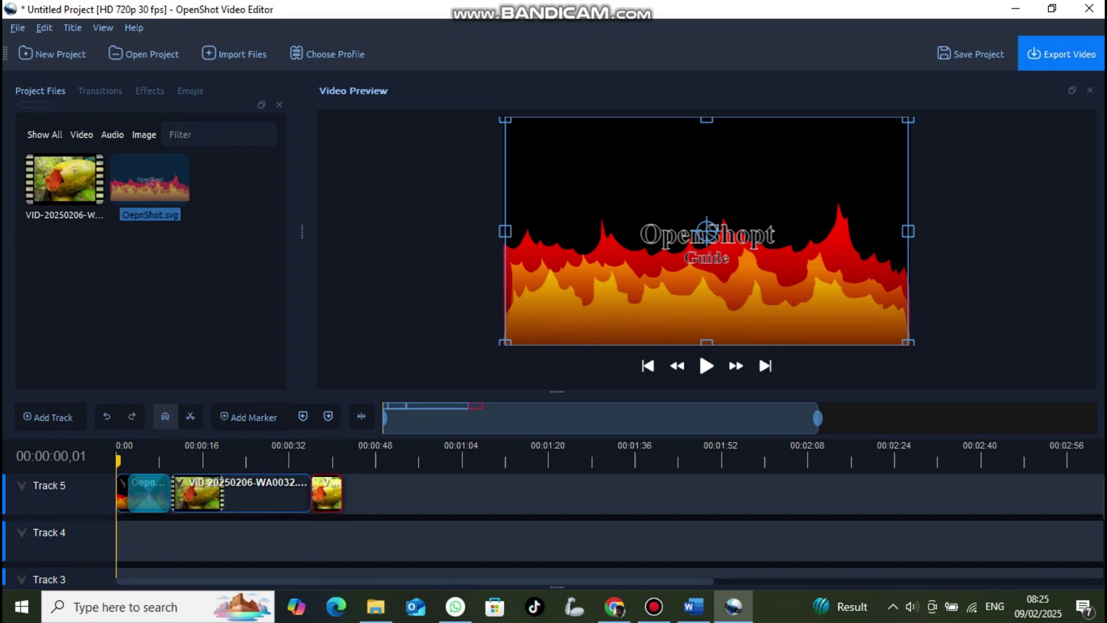
- Add the Circle out to in transition where the two video pieces meet on Track 5 and play back the sequence
{"action": "left_click", "coordinate": [100, 91]}
{"action": "left_click", "coordinate": [149, 180]}
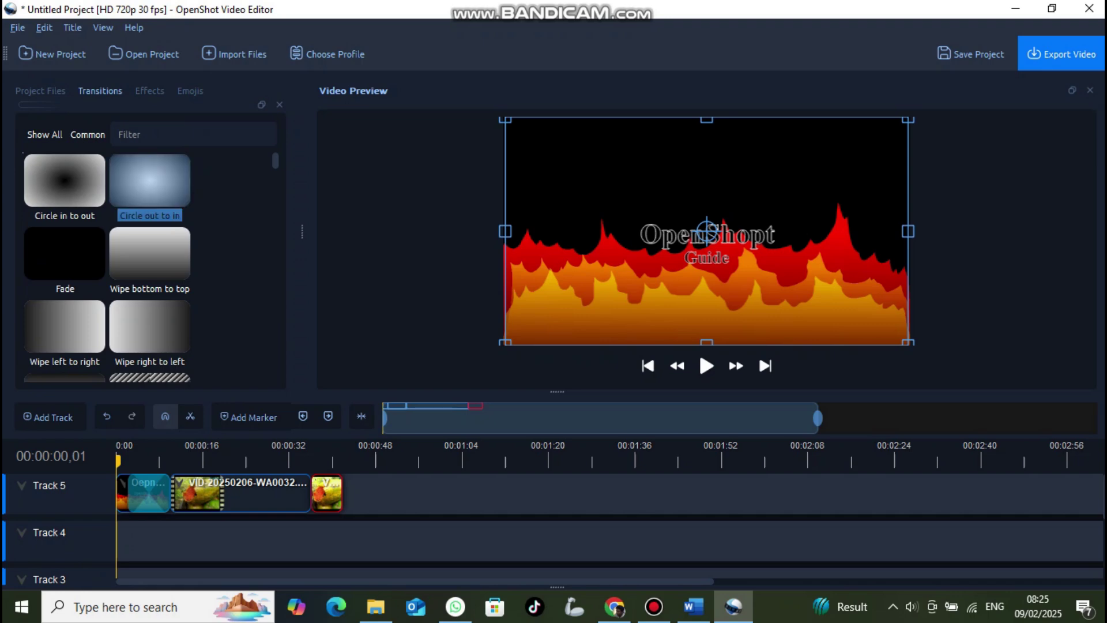
{"action": "mouse_move", "coordinate": [149, 181]}
{"action": "left_mouse_down"}
{"action": "mouse_move", "coordinate": [315, 493]}
{"action": "mouse_move", "coordinate": [291, 493]}
{"action": "mouse_move", "coordinate": [312, 493]}
{"action": "left_mouse_up"}
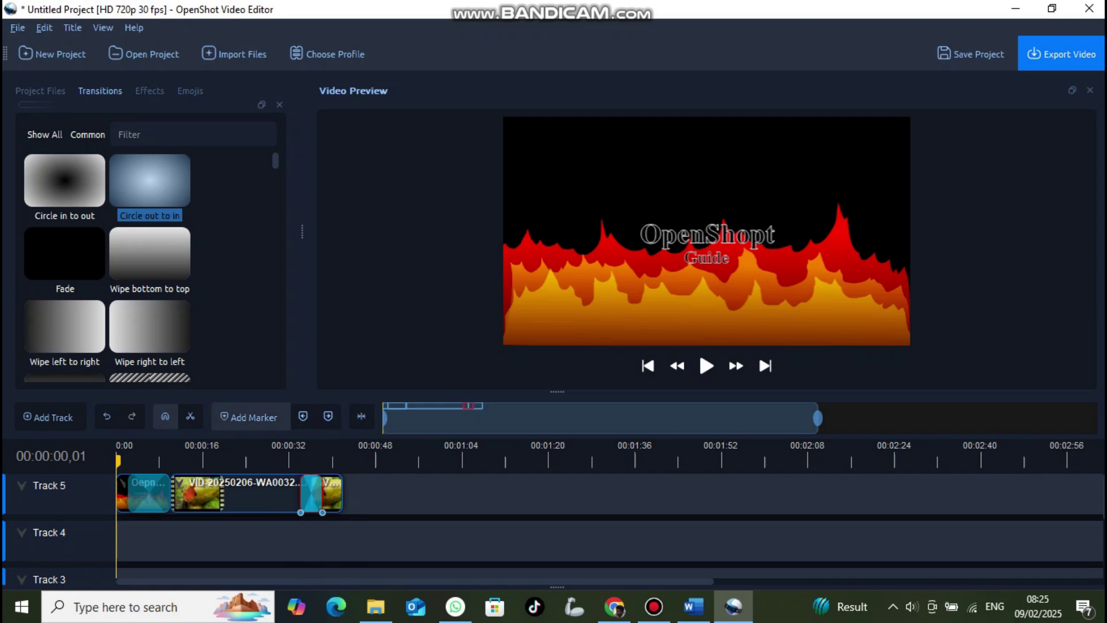
{"action": "key", "text": "space"}
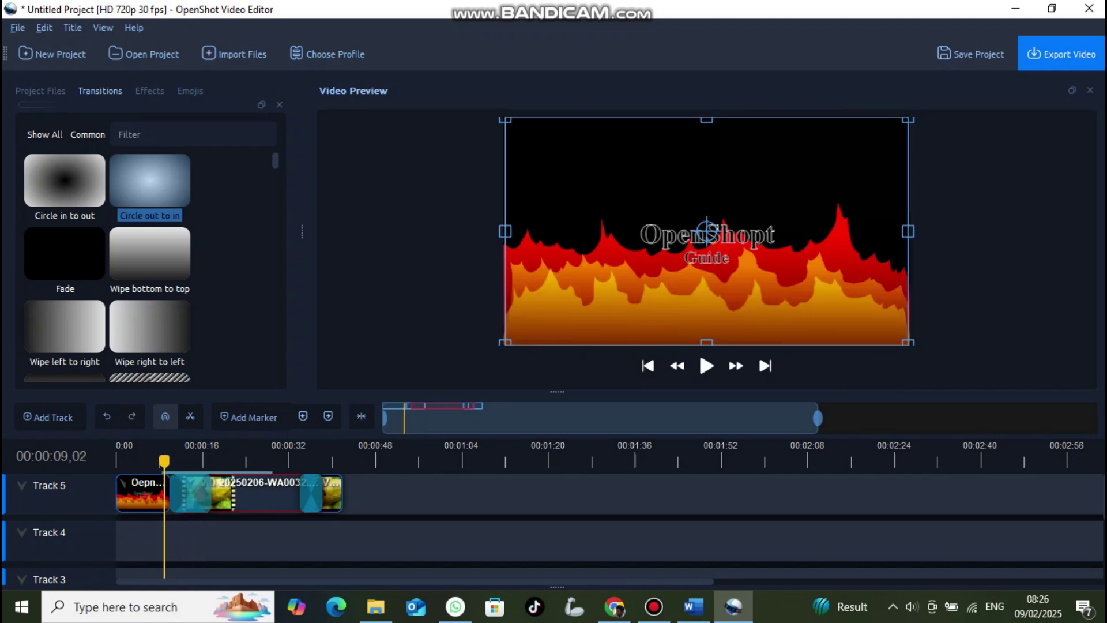
{"action": "key", "text": "space"}
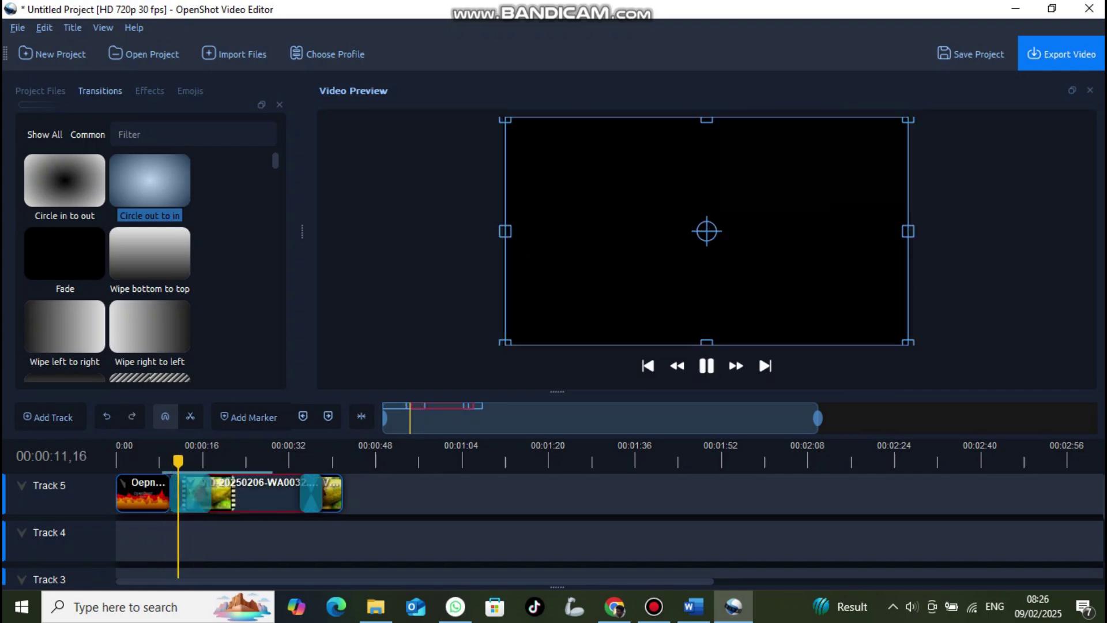
{"action": "key", "text": "space"}
- Add the Circle out to in transition at the start of the first video piece and play from just before it
{"action": "left_click_drag", "start_coordinate": [172, 200], "coordinate": [197, 493]}
{"action": "left_click", "coordinate": [153, 462]}
{"action": "key", "text": "space"}
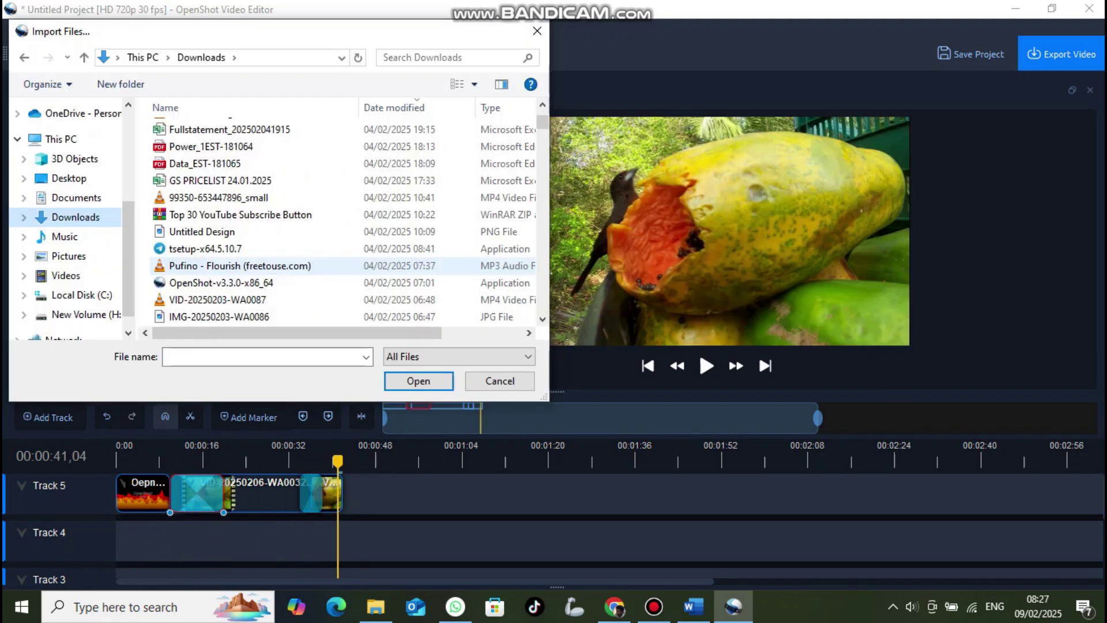
- Import the Pufino - Flourish (freetouse.com) MP3 from Downloads and place it at the start of Track 4
{"action": "scroll", "coordinate": [248, 259], "scroll_direction": "down", "scroll_amount": 1}
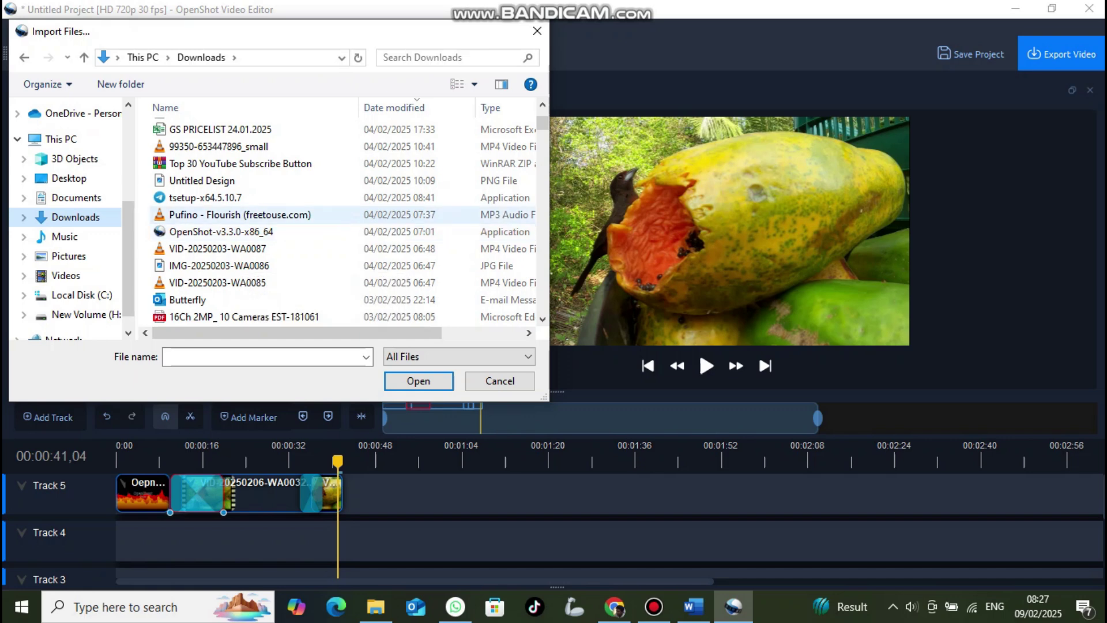
{"action": "double_click", "coordinate": [239, 215]}
{"action": "left_click_drag", "start_coordinate": [64, 254], "coordinate": [118, 541]}
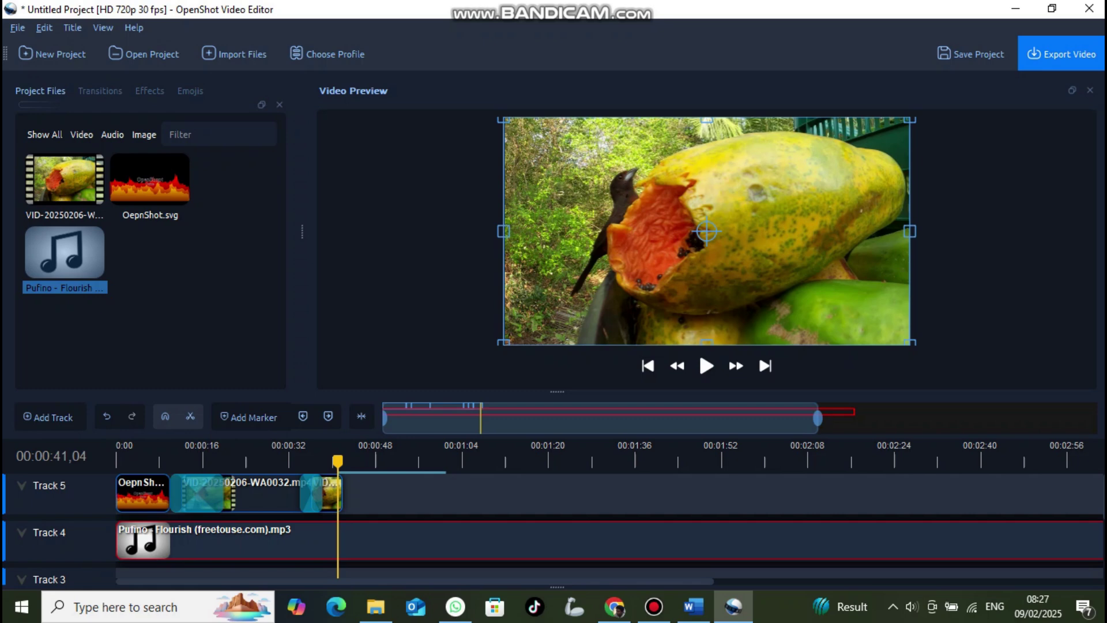
- Split the music clip at the playhead near the video's end, remove the excess part and move the playhead past the end
{"action": "key", "text": "ctrl+k"}
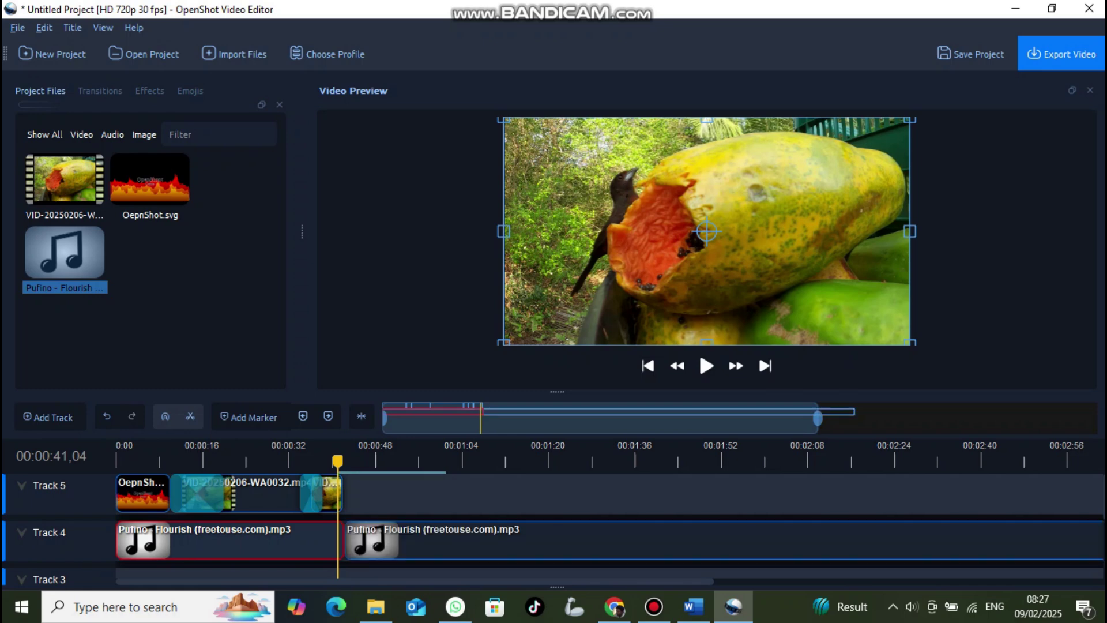
{"action": "right_click", "coordinate": [594, 553]}
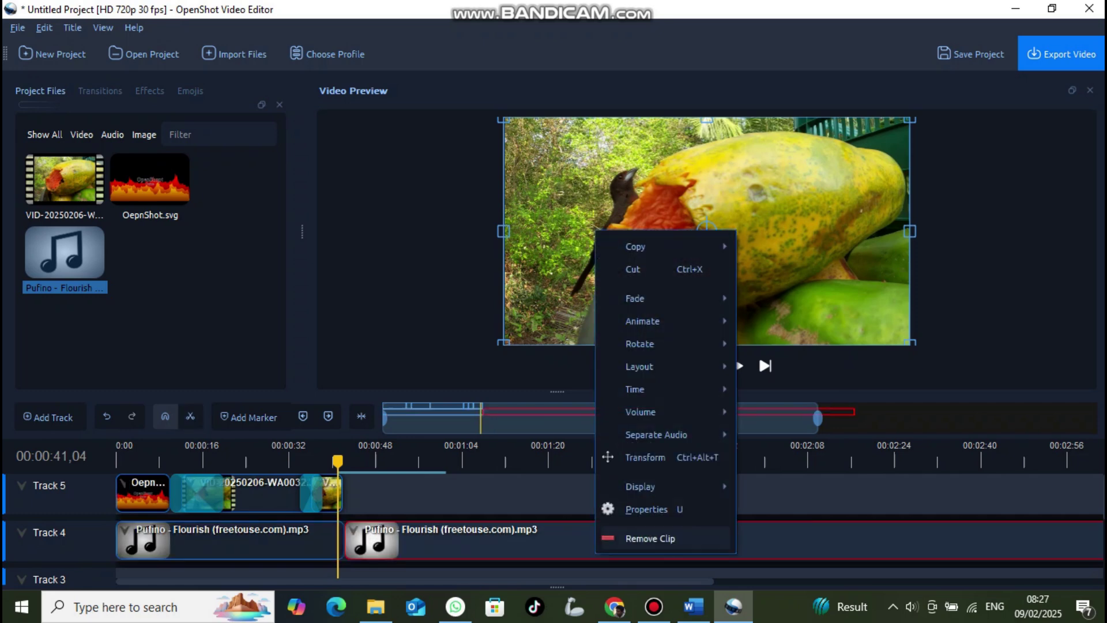
{"action": "left_click", "coordinate": [634, 540]}
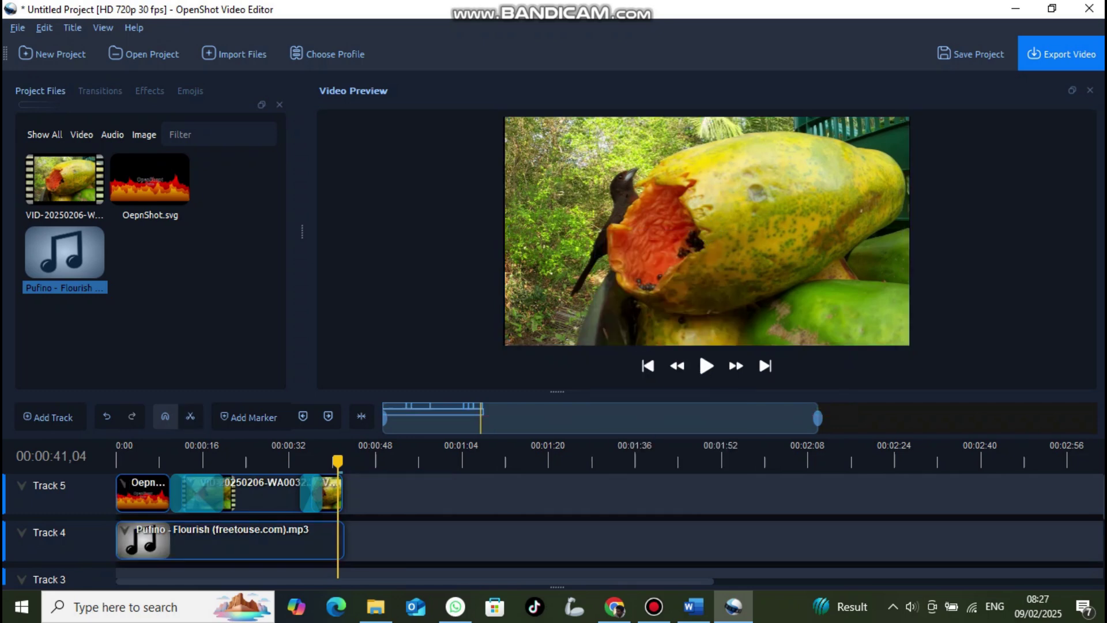
{"action": "left_click_drag", "start_coordinate": [338, 462], "coordinate": [388, 460]}
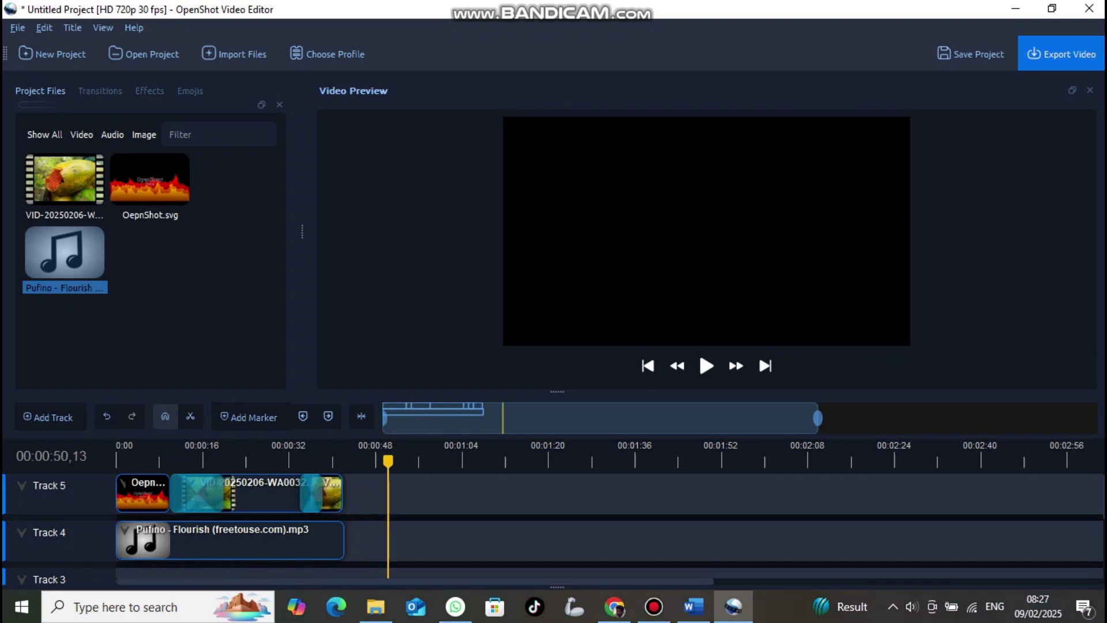
- Open the video export settings and name the export file "guide"
{"action": "key", "text": "ctrl+e"}
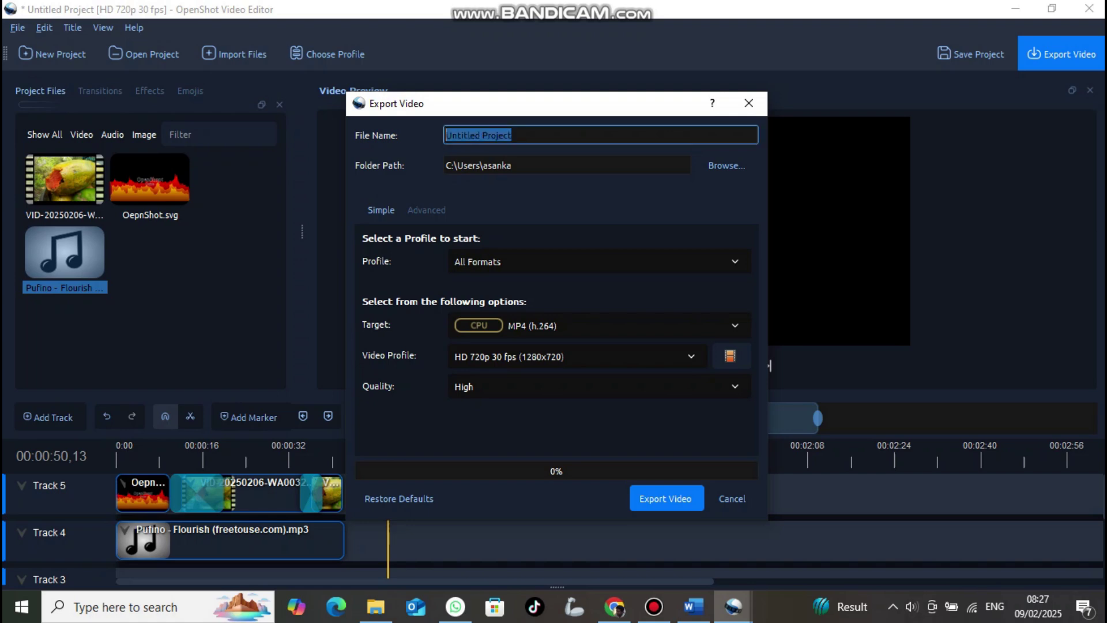
{"action": "type", "text": "bege"}
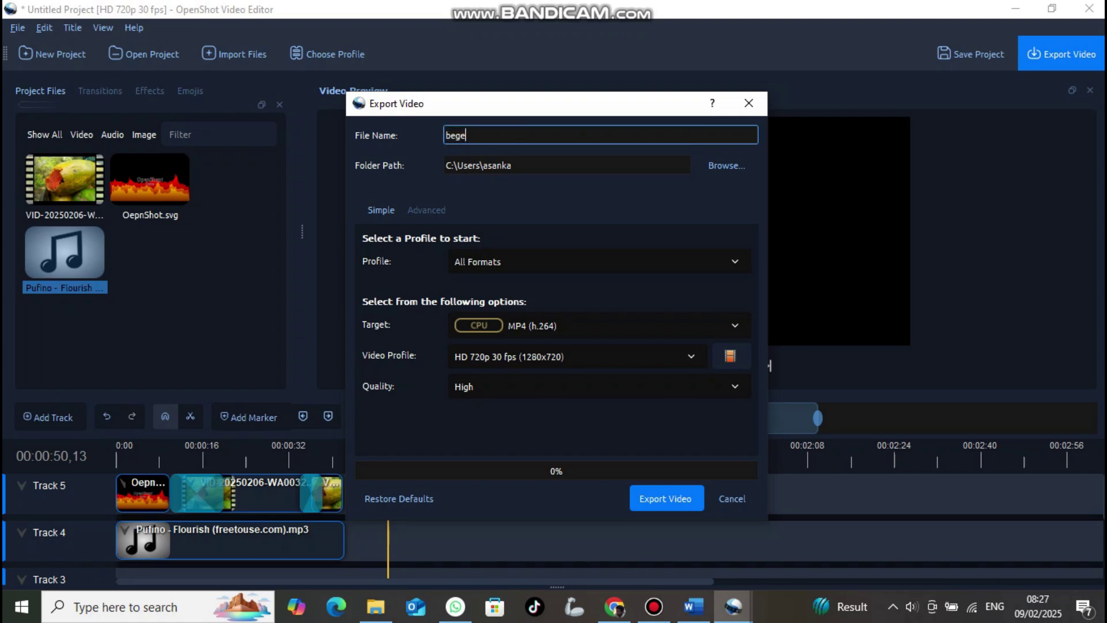
{"action": "key", "text": "BackSpace"}
{"action": "key", "text": "BackSpace"}
{"action": "key", "text": "BackSpace"}
{"action": "key", "text": "BackSpace"}
{"action": "key", "text": "BackSpace"}
{"action": "type", "text": "guide"}
- Export the video with the HD 720p 30 fps (1280x720) video profile
{"action": "left_click", "coordinate": [577, 357]}
{"action": "left_click", "coordinate": [577, 356]}
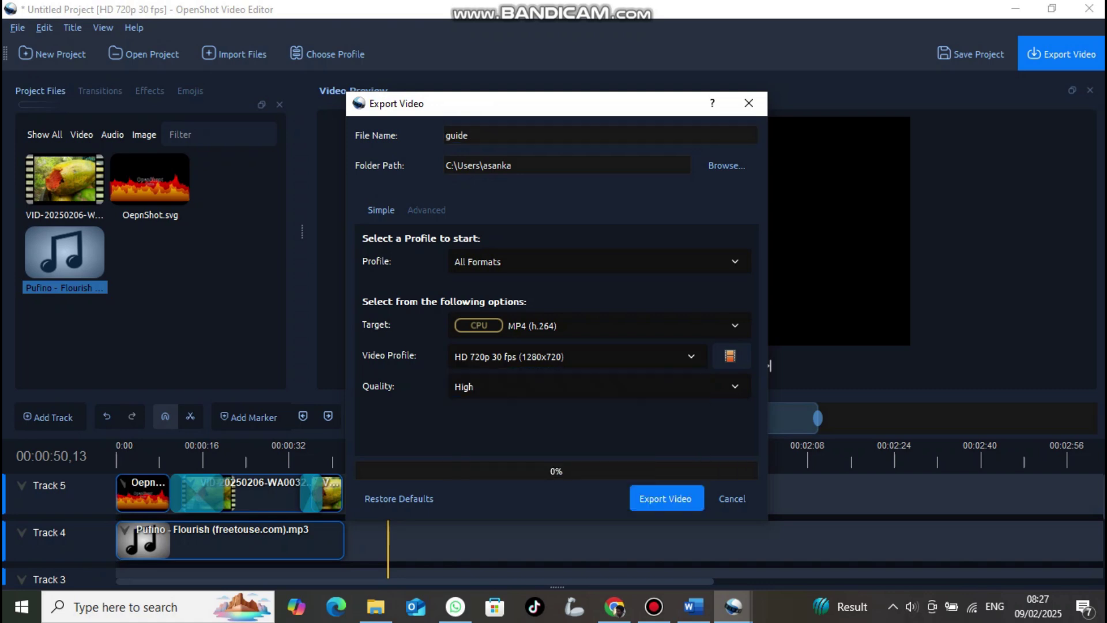
{"action": "left_click", "coordinate": [666, 498]}
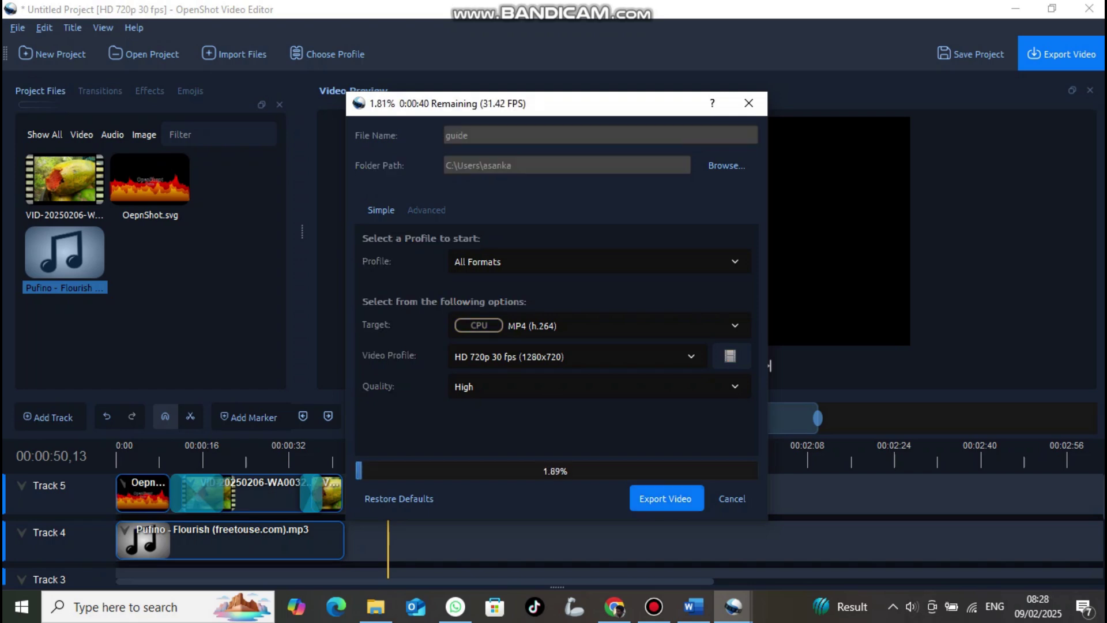